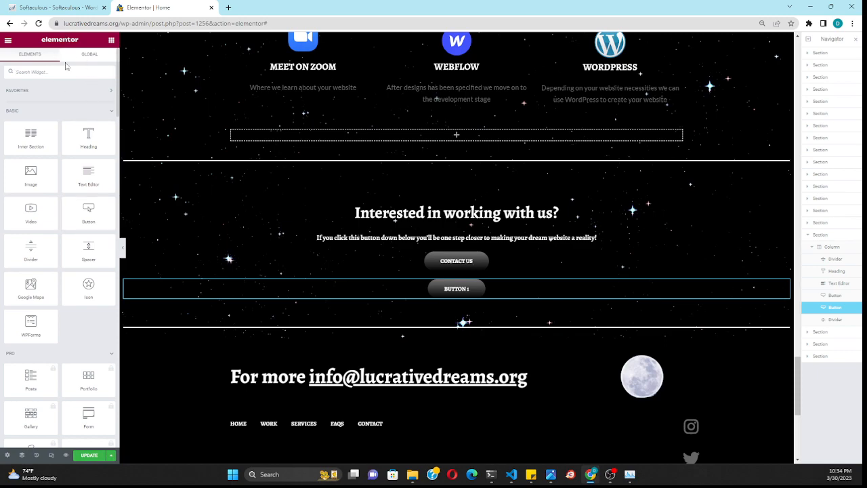
- Add a new button below Button 1, try the alignment options, and center it
left_click_drag(88, 213, 382, 298)
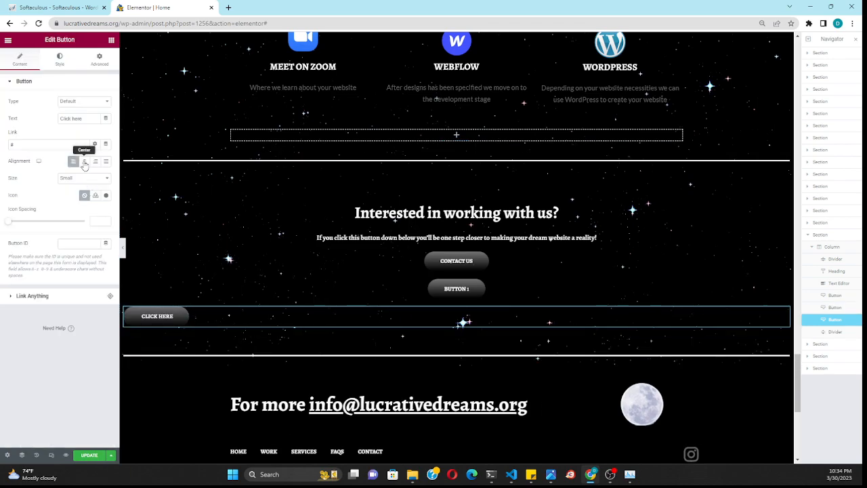
left_click(84, 161)
left_click(95, 161)
left_click(105, 161)
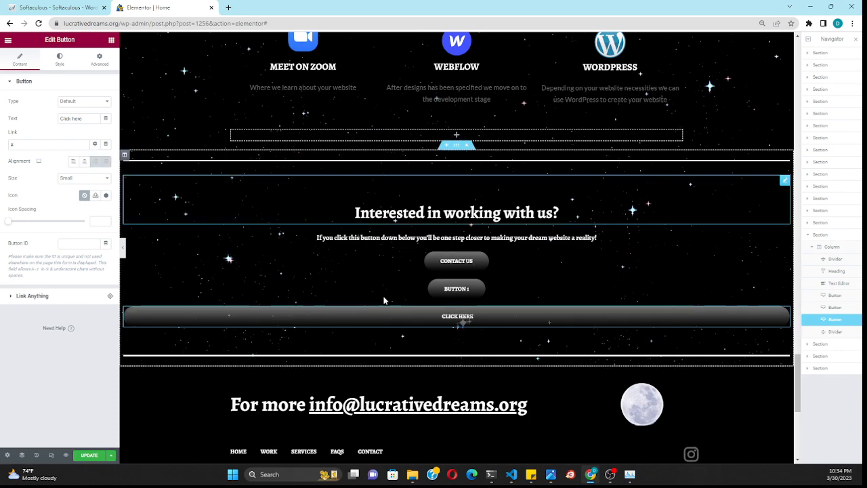
left_click(84, 162)
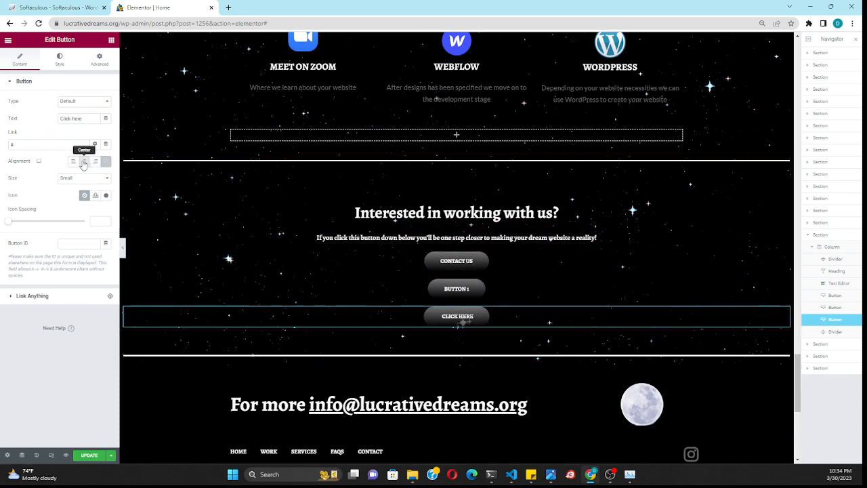
- Delete the Click here button below Button 1
right_click(244, 312)
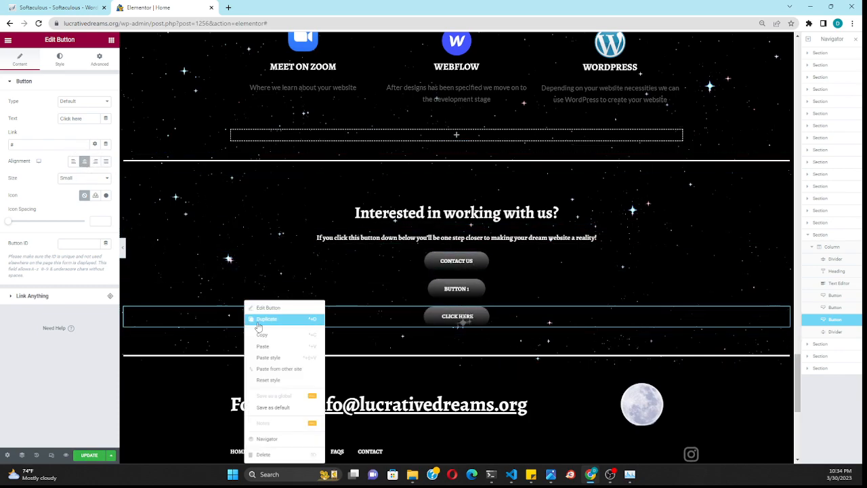
left_click(284, 455)
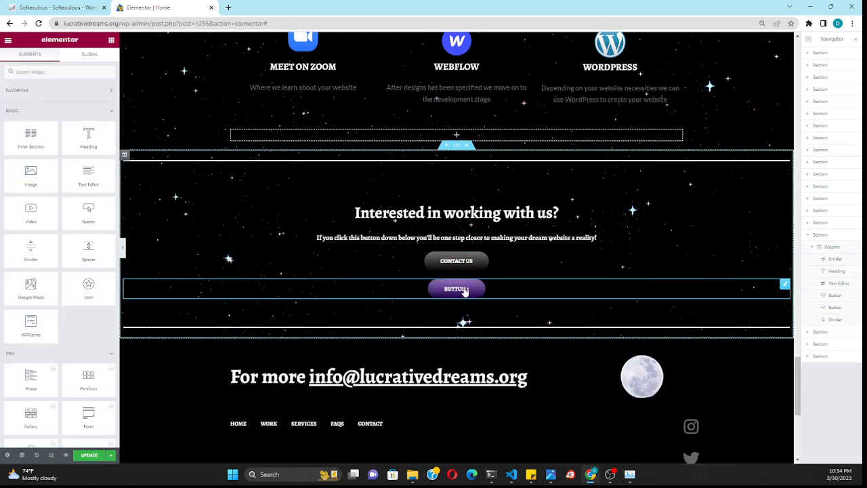
- Change the text of Button 1 to "Click me"
left_click(465, 290)
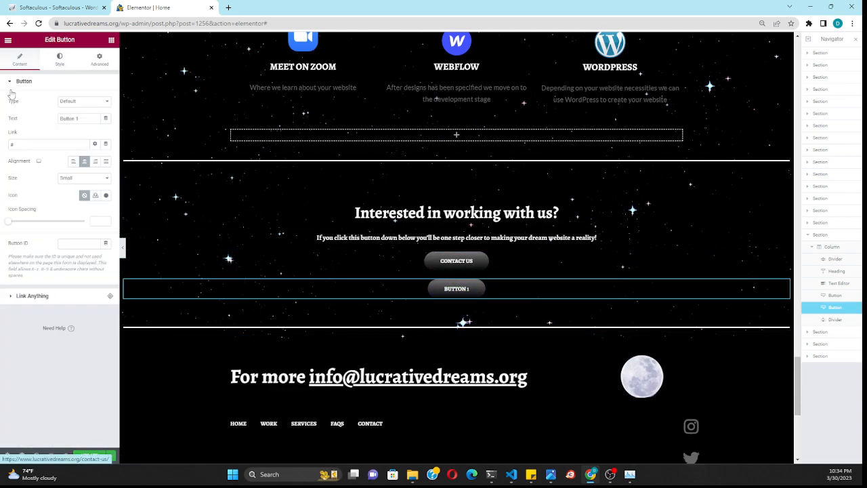
triple_click(81, 118)
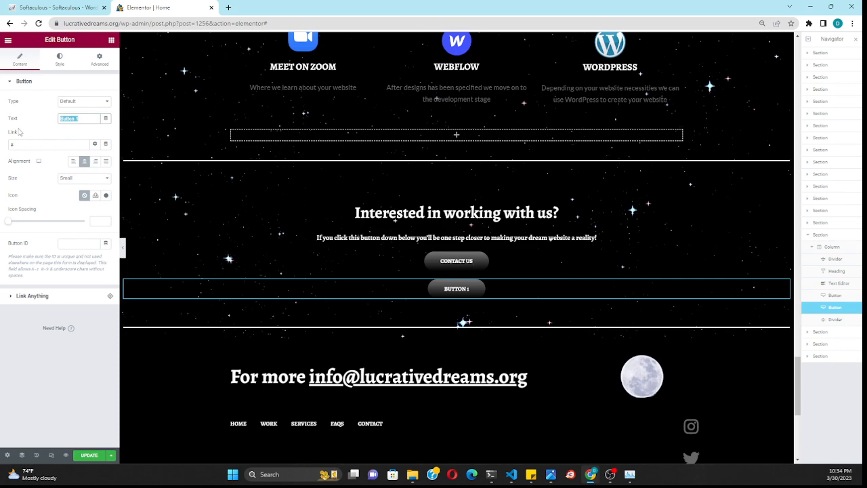
type("Click me")
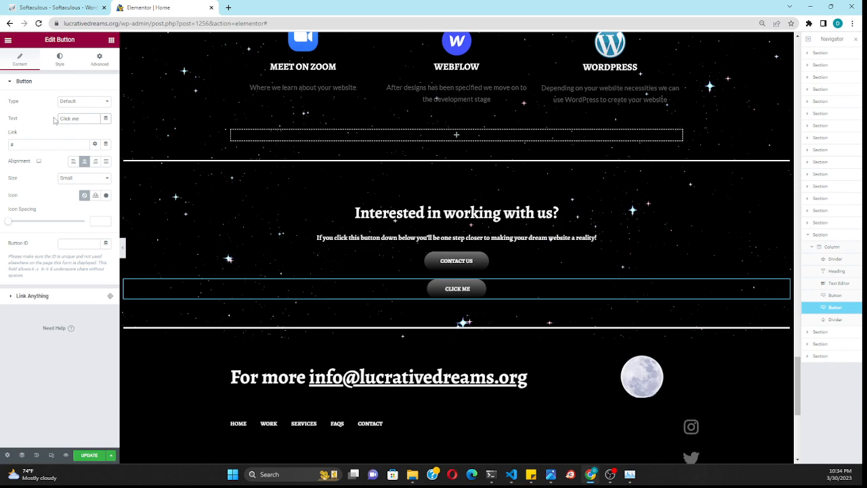
- Try another size for the Click me button, return it to Small, and set its icon spacing to 0
left_click(84, 179)
left_click(84, 195)
left_click(75, 178)
left_click(75, 185)
left_click(75, 180)
left_click(68, 194)
left_click_drag(23, 226, 4, 222)
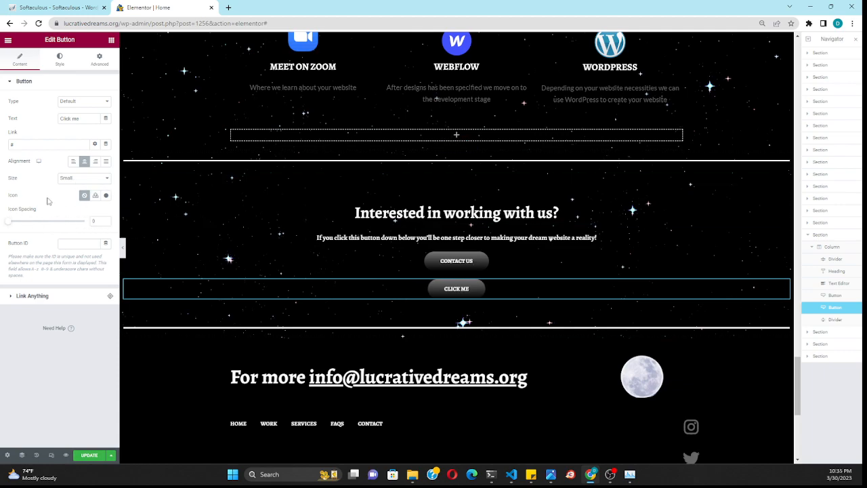
- Set the Click me button's link to #button and look over its Link Anything settings
left_click(89, 244)
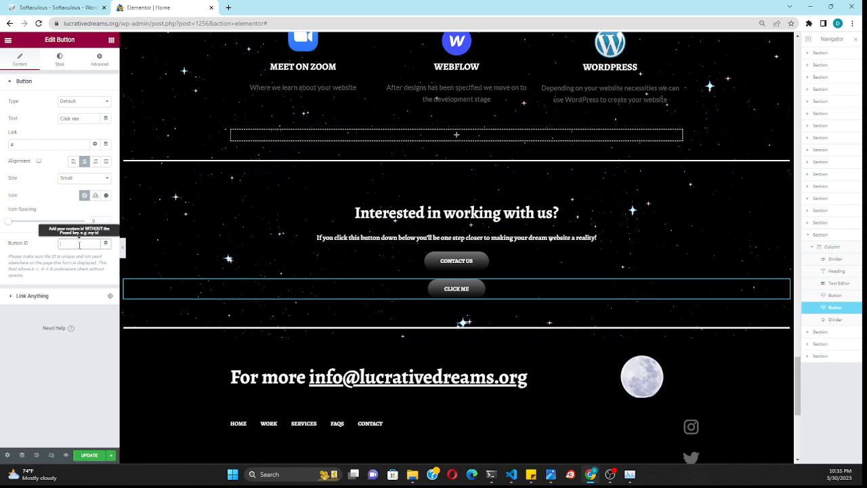
left_click(30, 145)
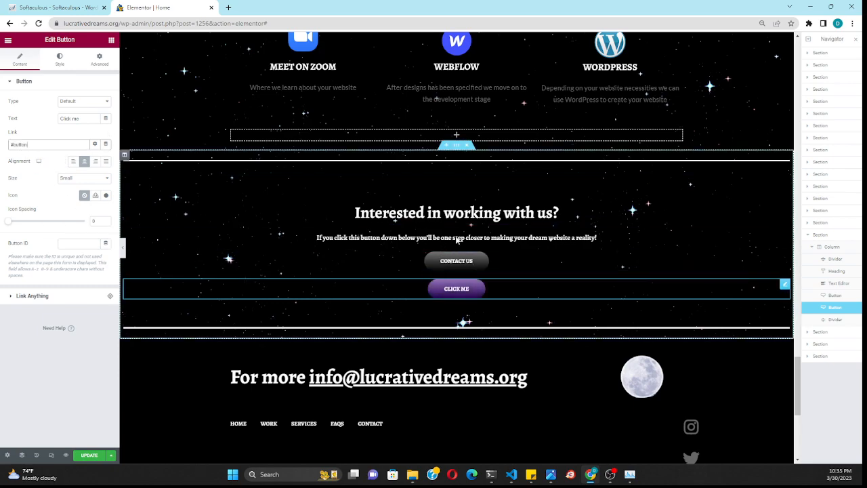
left_click(41, 181)
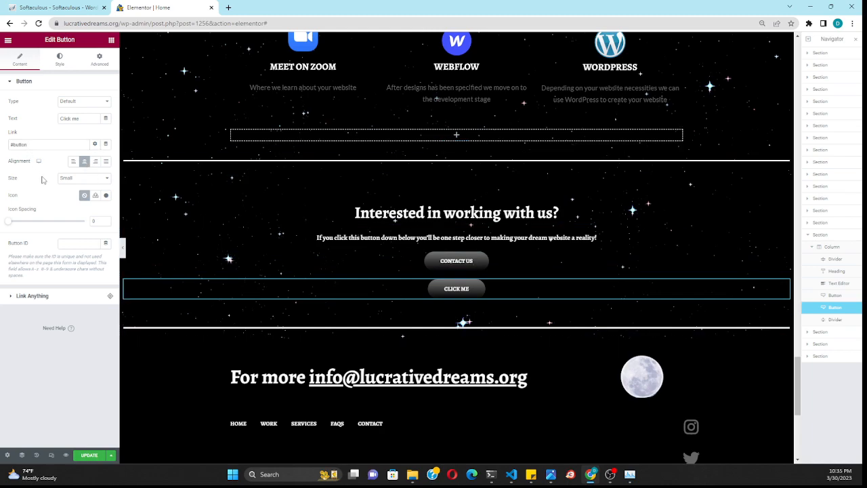
left_click(40, 297)
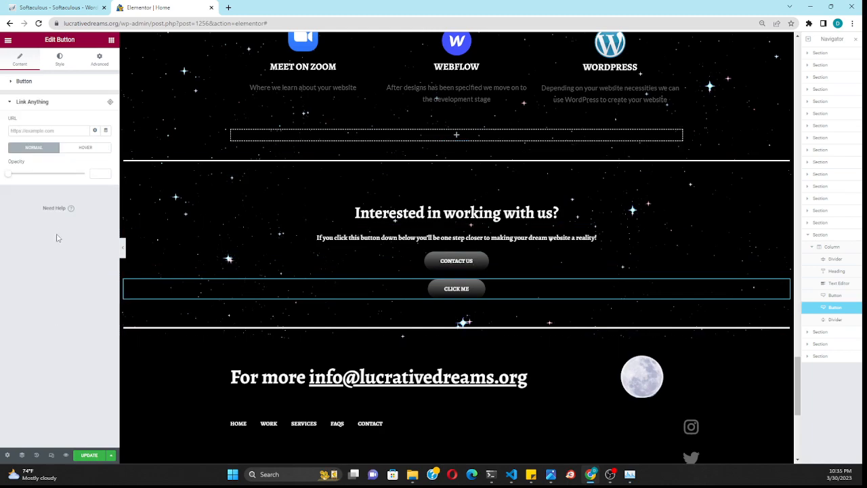
left_click(47, 81)
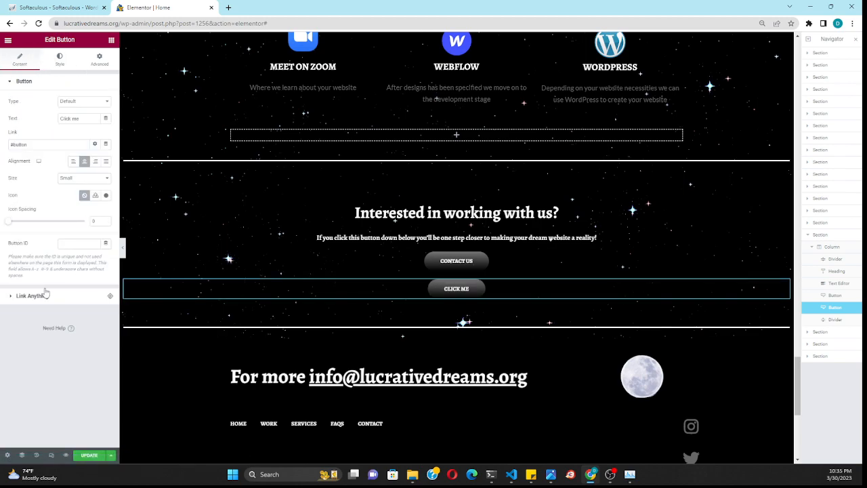
- Examine the typography settings and font family choices in the button's style options
left_click(63, 58)
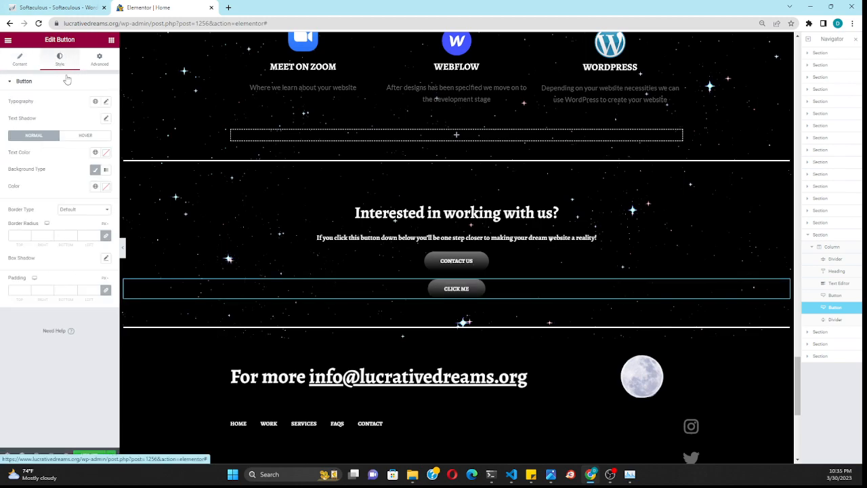
left_click(106, 101)
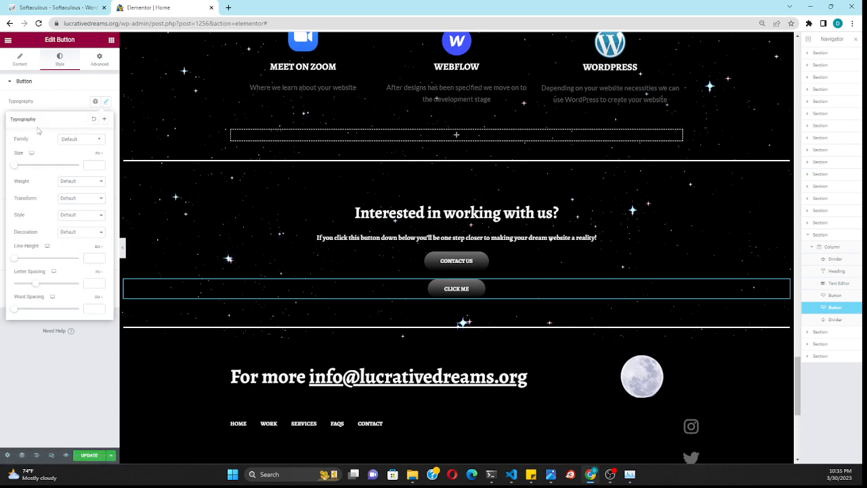
left_click(77, 139)
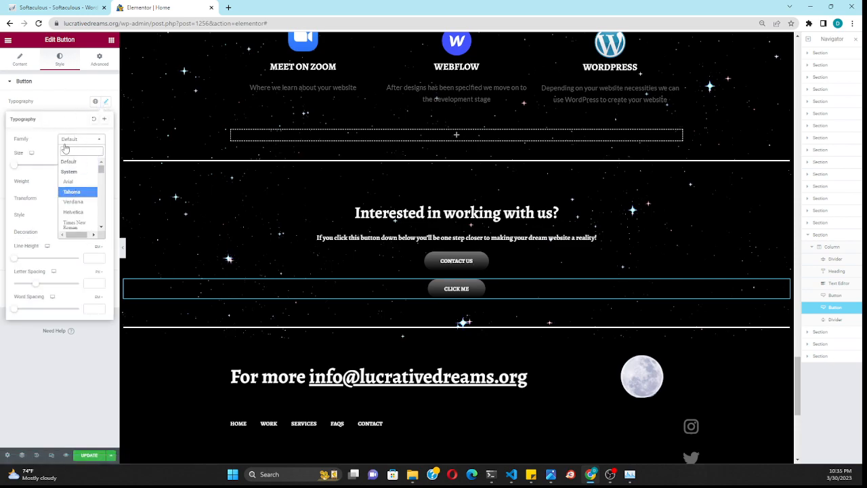
left_click(40, 83)
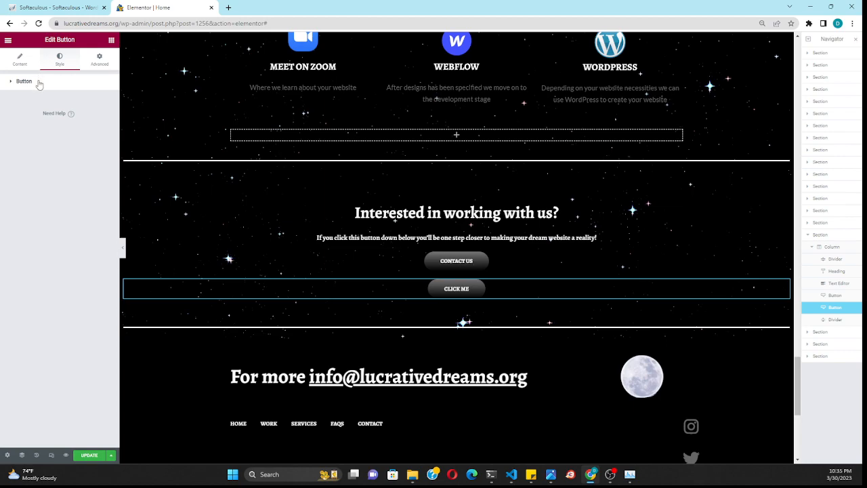
left_click(38, 83)
- Apply a text shadow to the Click me button and raise its black color's opacity to about 0.62
left_click(104, 118)
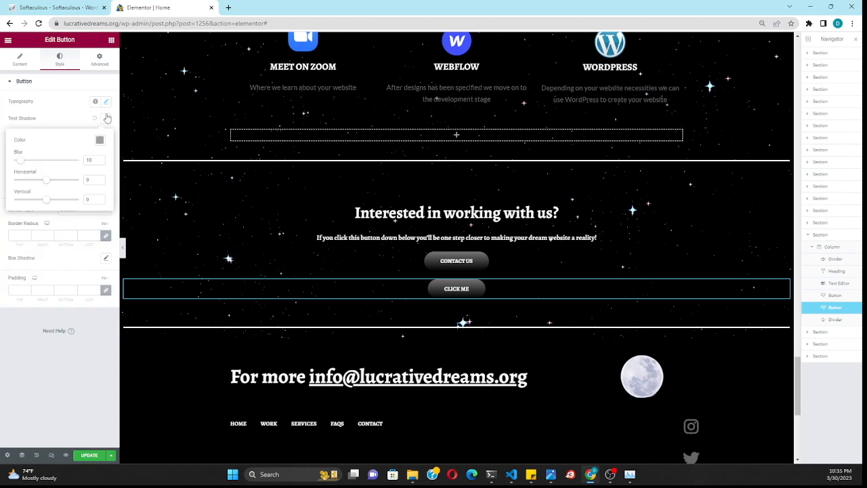
left_click(101, 141)
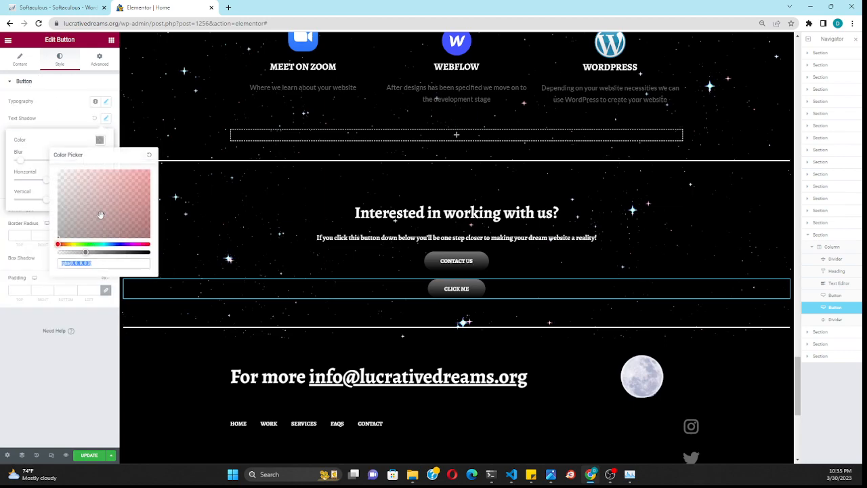
left_click(104, 255)
mouse_move(104, 252)
left_mouse_down()
mouse_move(178, 257)
mouse_move(102, 253)
mouse_move(115, 254)
left_mouse_up()
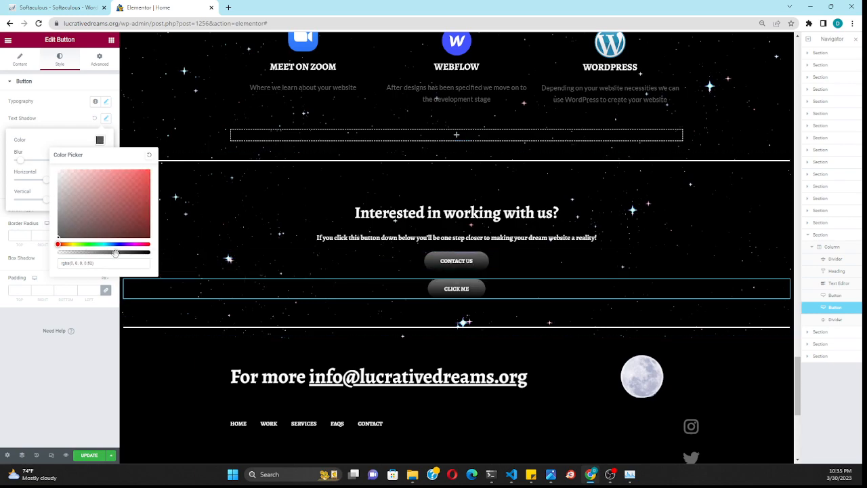
left_click(36, 140)
left_click(46, 120)
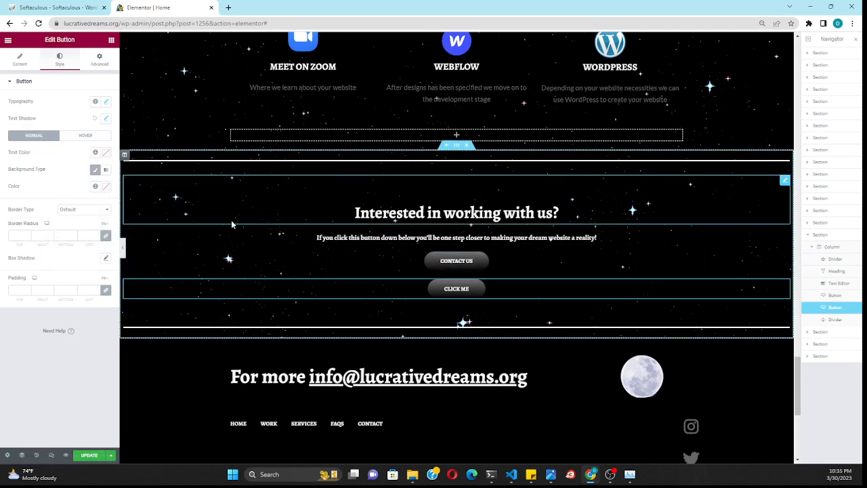
- Set the Click me button's text color to white, #FFFFFF
left_click(106, 153)
left_click_drag(108, 193, 14, 183)
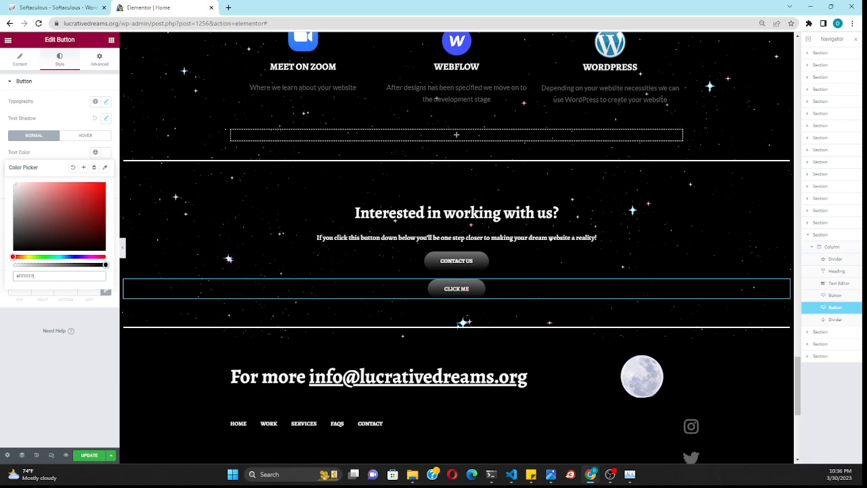
left_click(79, 161)
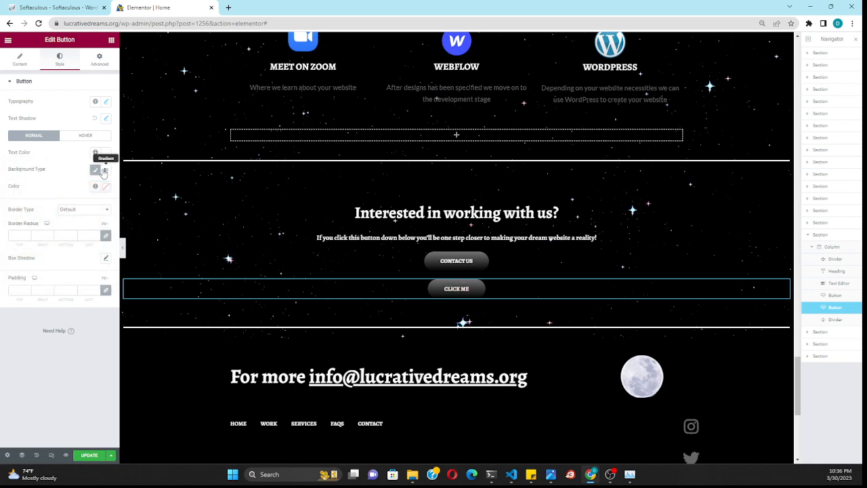
- Try the gradient background type, return to classic, and set the button's background color to near-white #FFF6F6
left_click(105, 170)
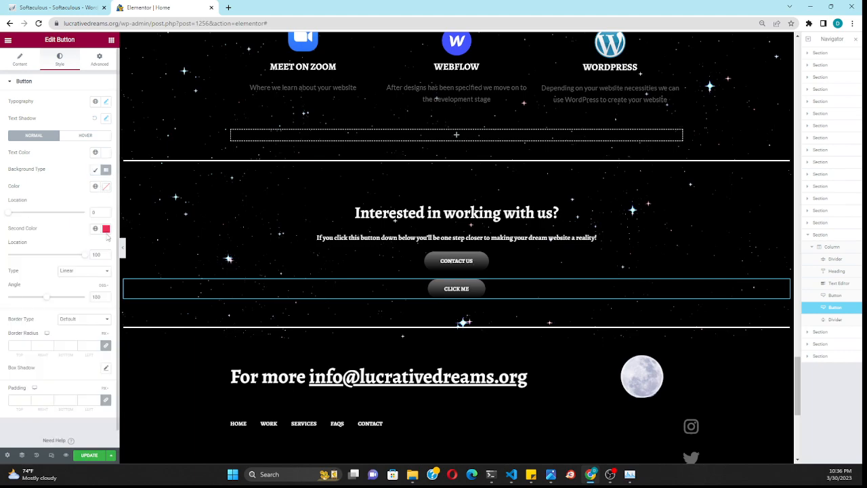
left_click(97, 172)
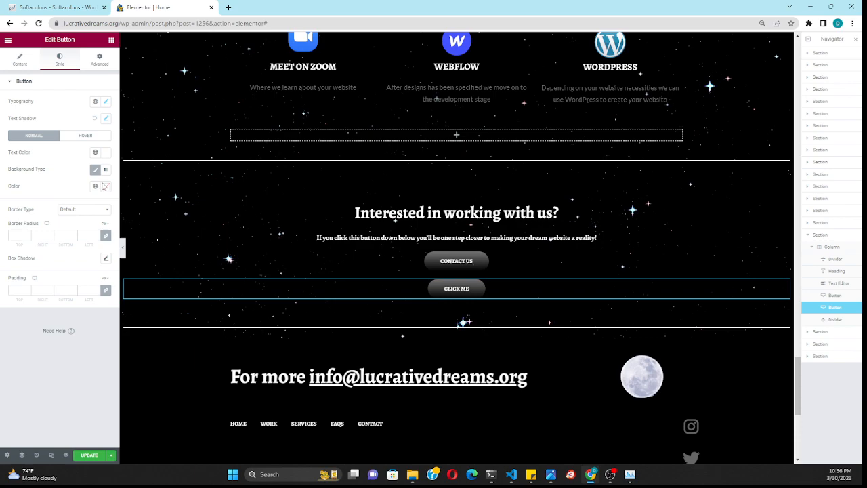
left_click(105, 186)
left_click(95, 223)
left_click_drag(100, 226, 16, 215)
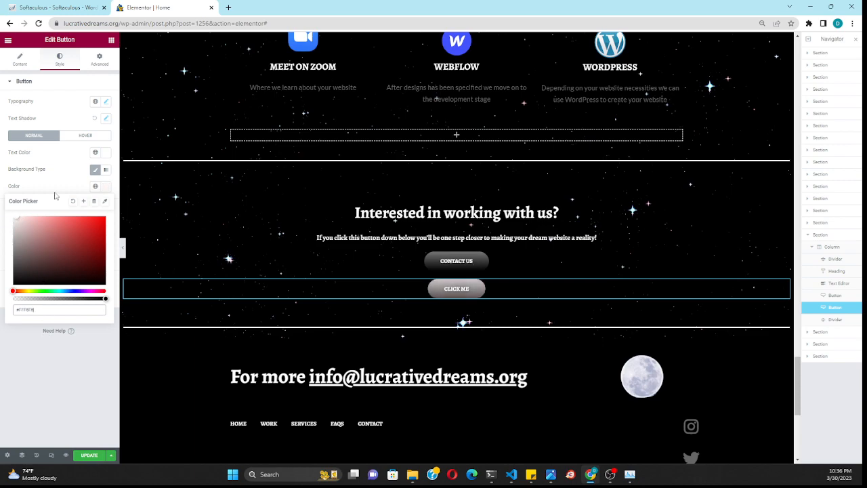
left_click(61, 188)
- Switch the button's background type to gradient and set the first color to bright red
left_click(106, 169)
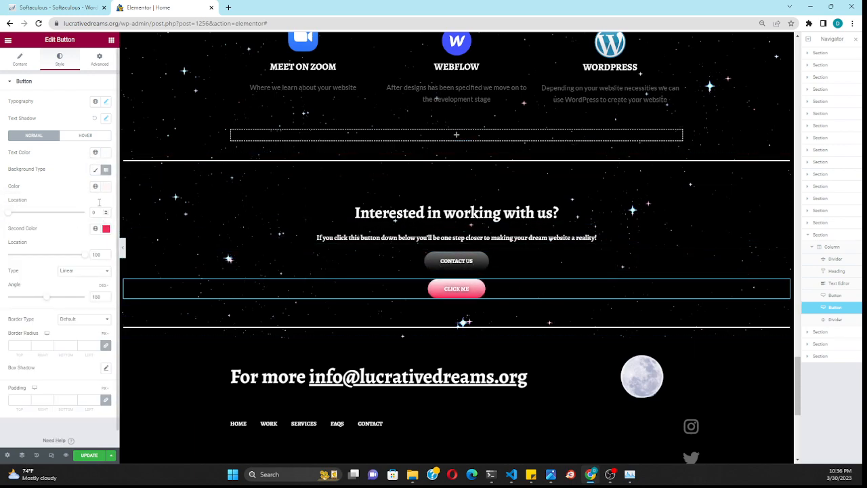
left_click(106, 188)
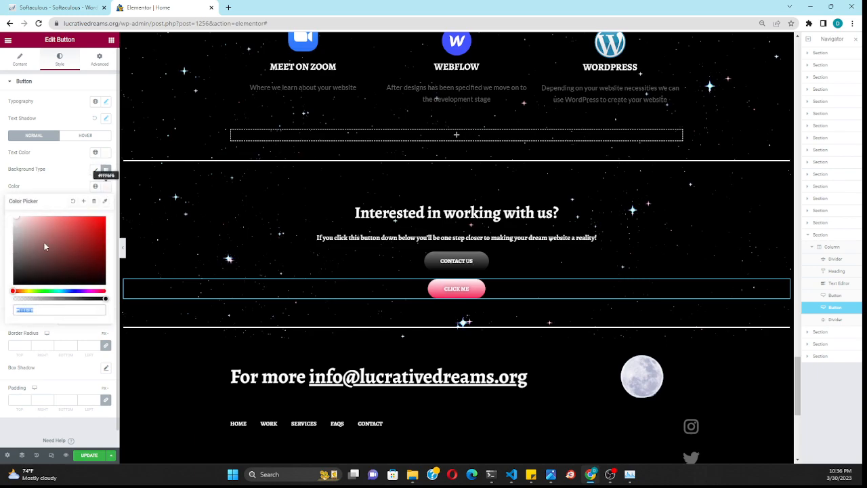
left_click_drag(103, 222, 59, 180)
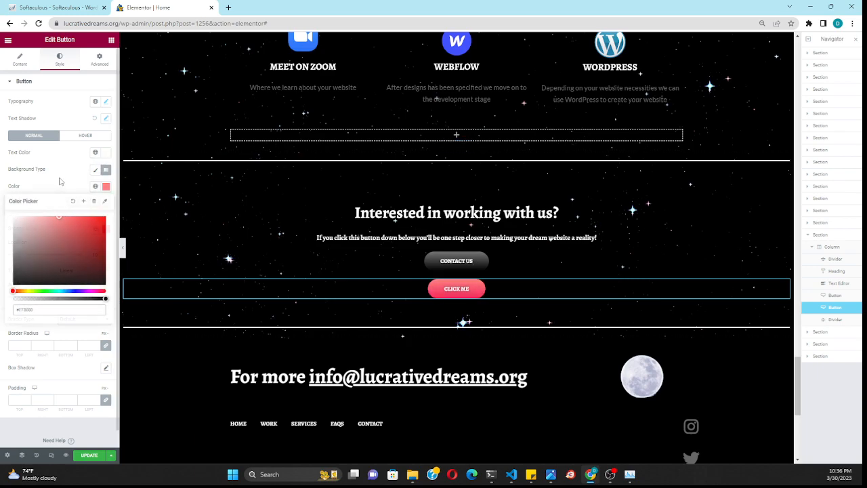
left_click(106, 186)
left_click_drag(96, 220, 107, 217)
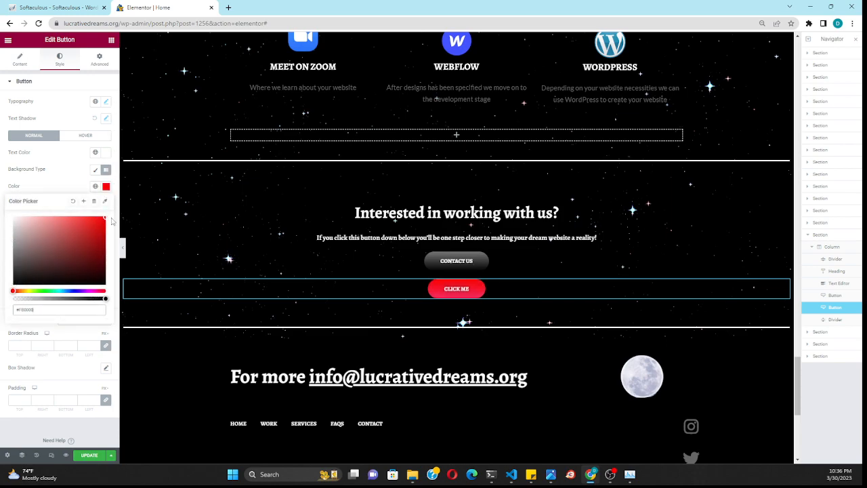
left_click(69, 183)
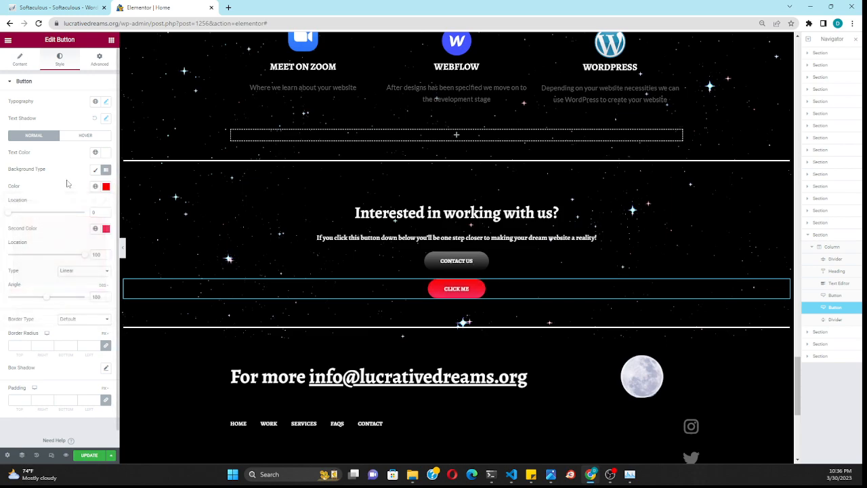
- Set the gradient's second color to black, #000000
left_click(106, 230)
left_click_drag(88, 311, 76, 400)
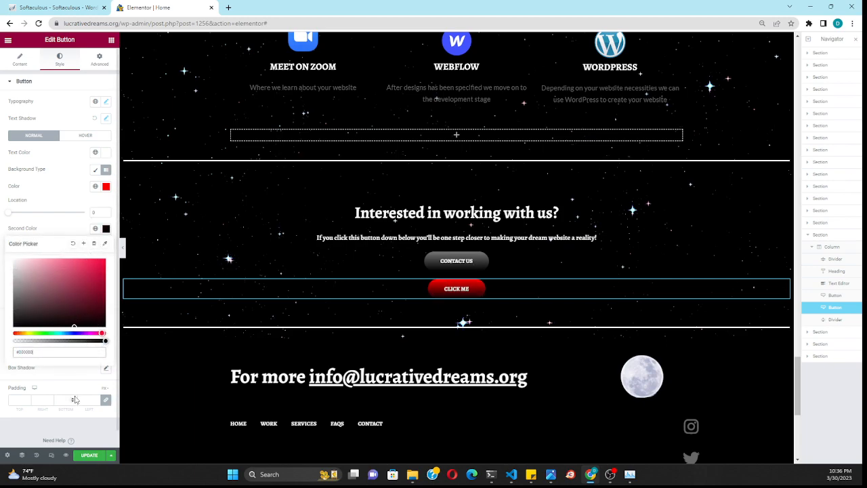
left_click(58, 235)
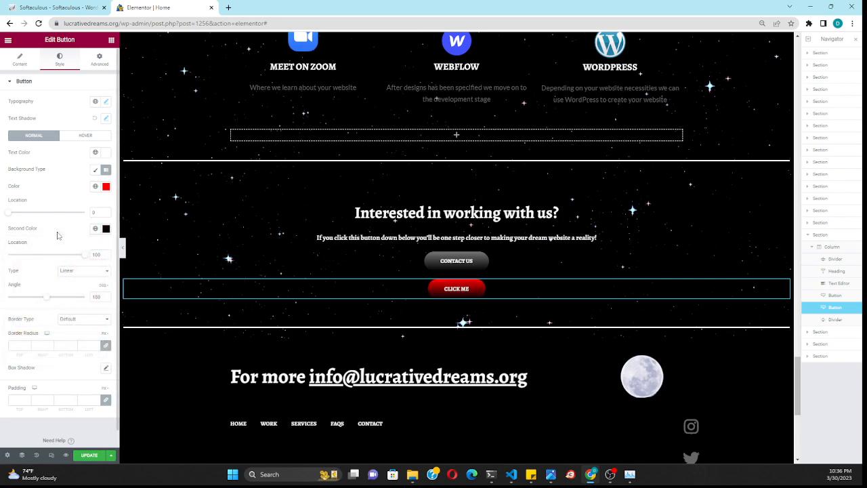
- Set the gradient's first color location to 39 and change the second color to blue at location 70
left_click_drag(84, 259, 60, 273)
left_click_drag(9, 217, 39, 226)
left_click(106, 230)
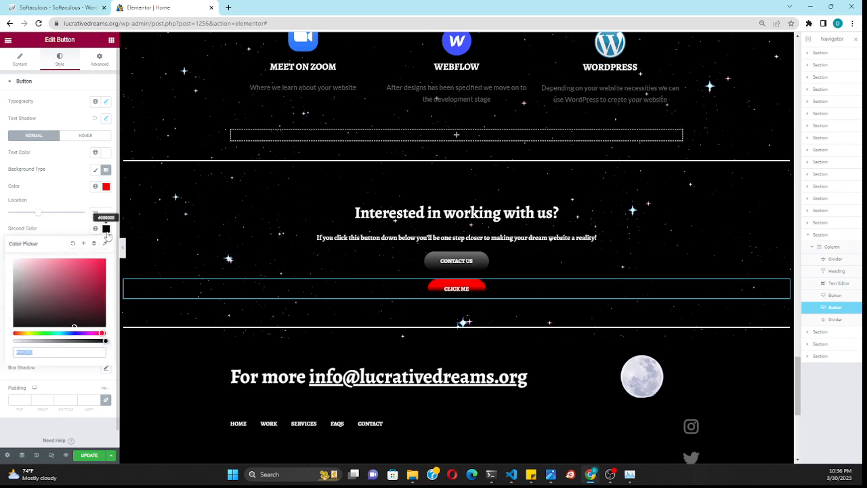
left_click_drag(35, 272, 86, 280)
left_click_drag(92, 334, 65, 332)
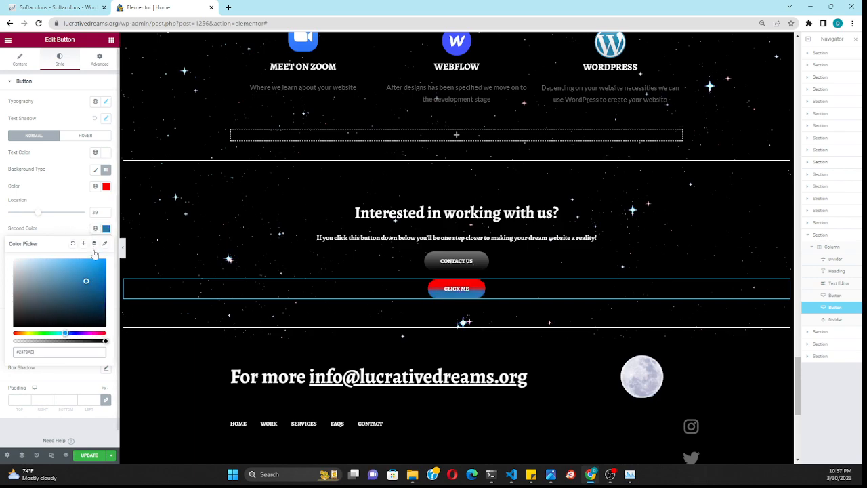
left_click(68, 184)
mouse_move(59, 258)
left_mouse_down()
mouse_move(27, 258)
mouse_move(107, 259)
mouse_move(11, 252)
mouse_move(104, 248)
mouse_move(36, 253)
mouse_move(62, 252)
left_mouse_up()
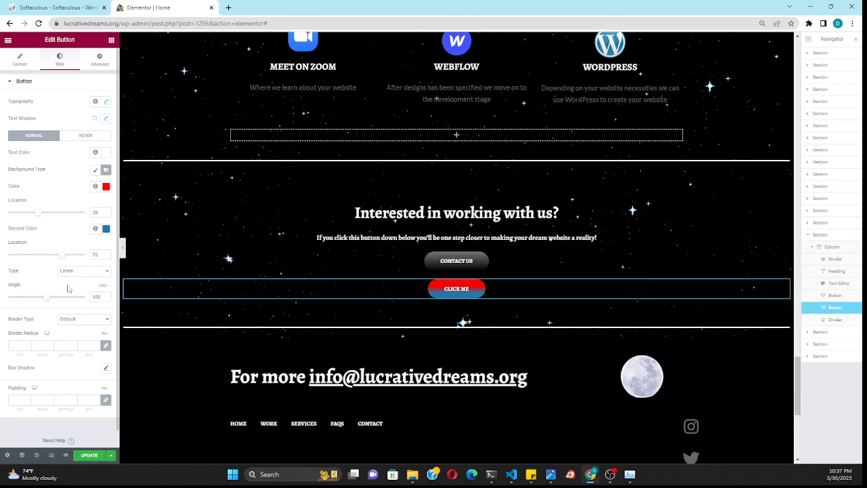
- Change the Click me button's gradient type to Radial
left_click(96, 273)
left_click(85, 285)
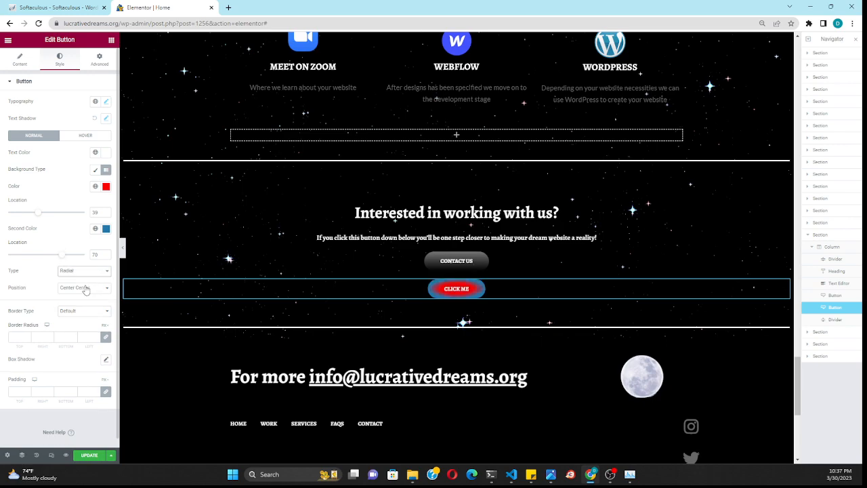
left_click(80, 271)
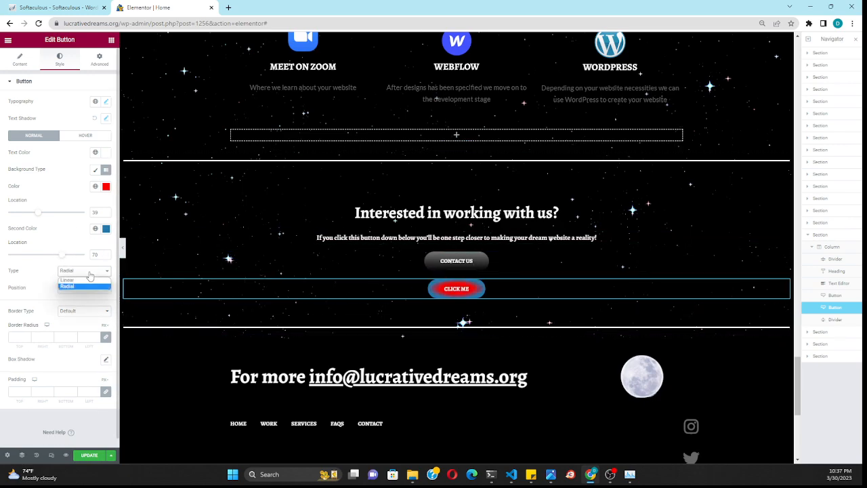
left_click(38, 266)
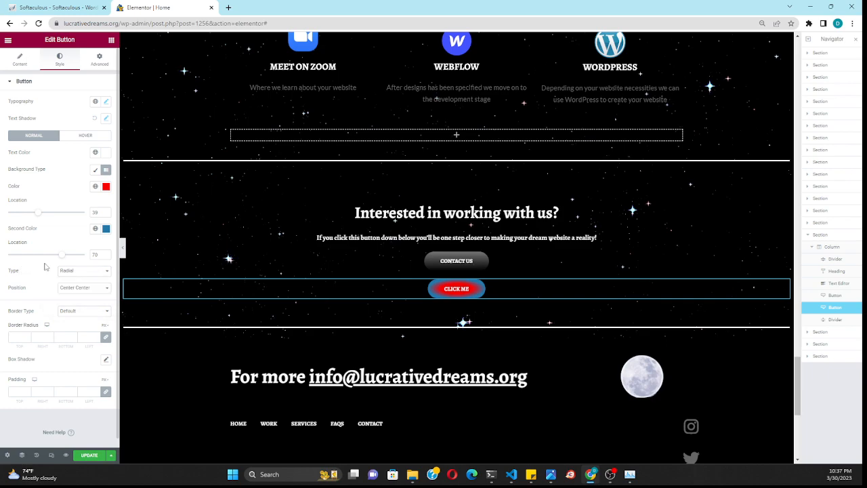
- Try the Center Right position for the radial gradient and return it to Center Center
left_click(85, 289)
left_click(62, 282)
left_click(75, 290)
left_click(73, 309)
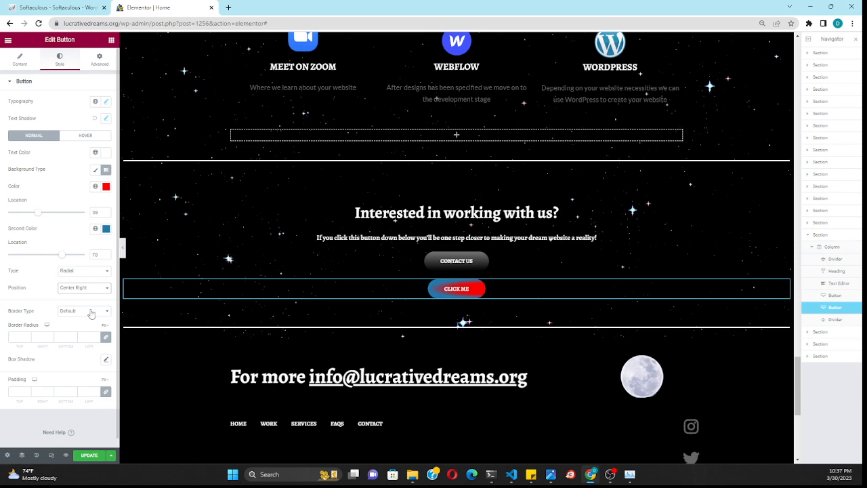
left_click(91, 290)
left_click(82, 299)
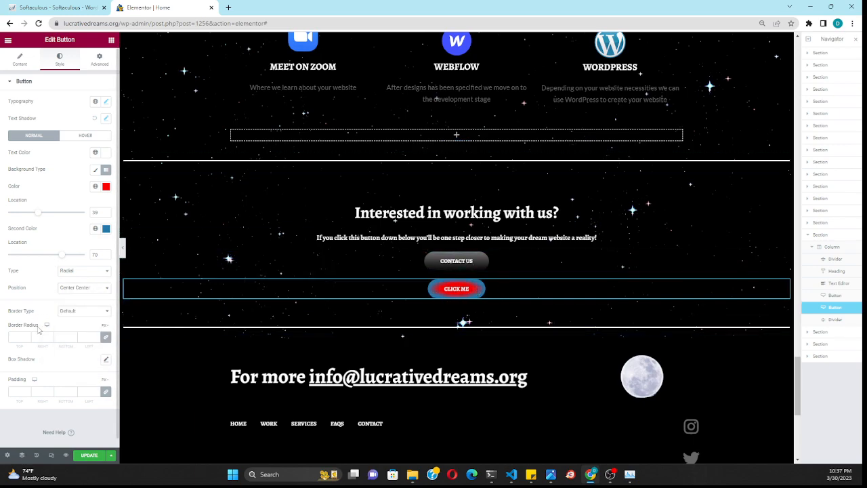
- Try border type None on the Click me button and return it to Default
left_click(85, 311)
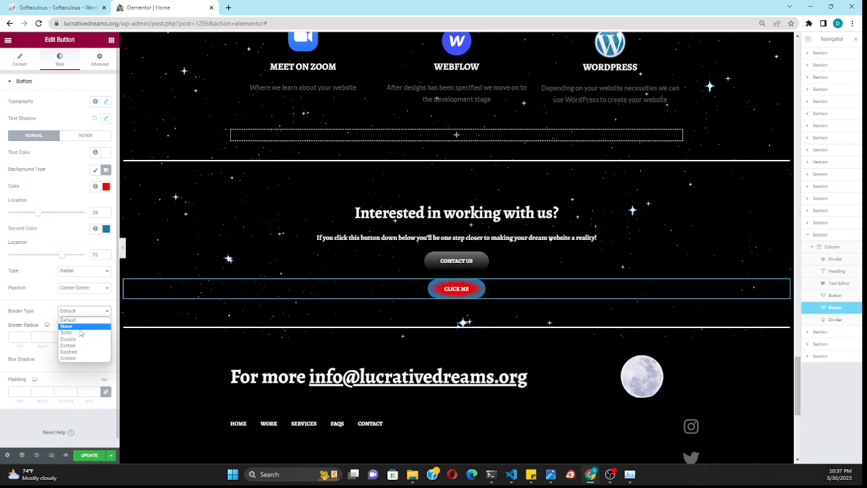
left_click(80, 326)
left_click(80, 311)
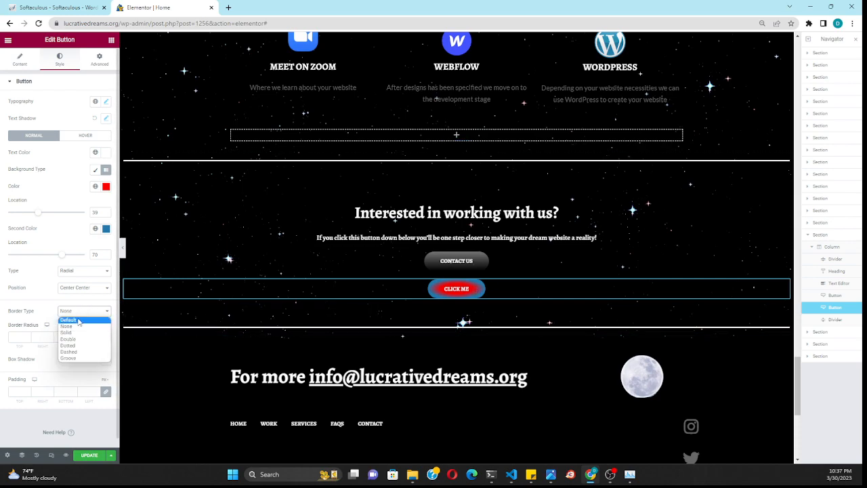
left_click(79, 320)
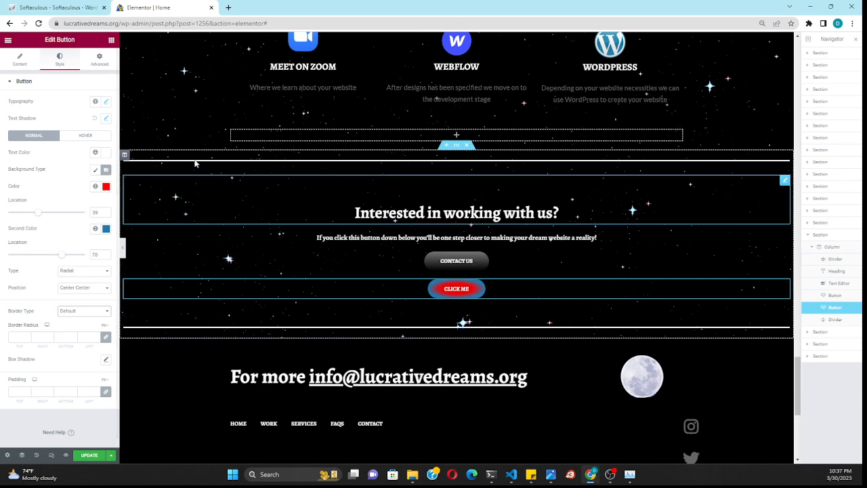
left_click(8, 41)
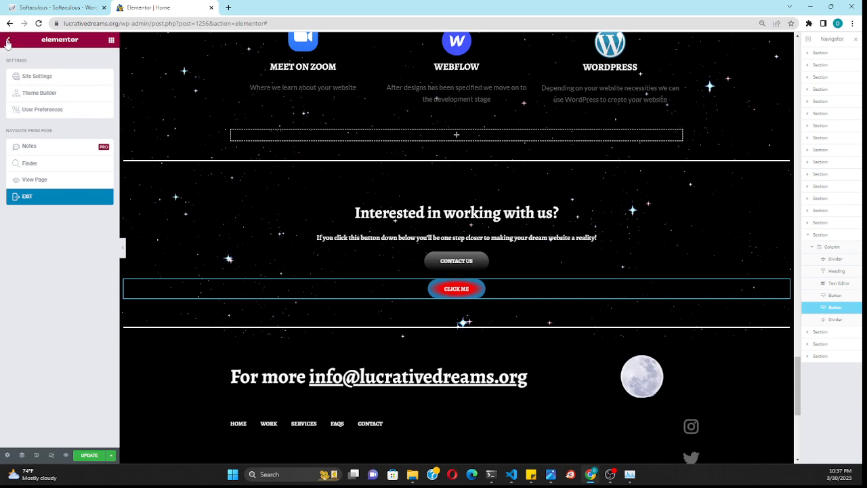
left_click(7, 42)
left_click(450, 289)
left_click(827, 297)
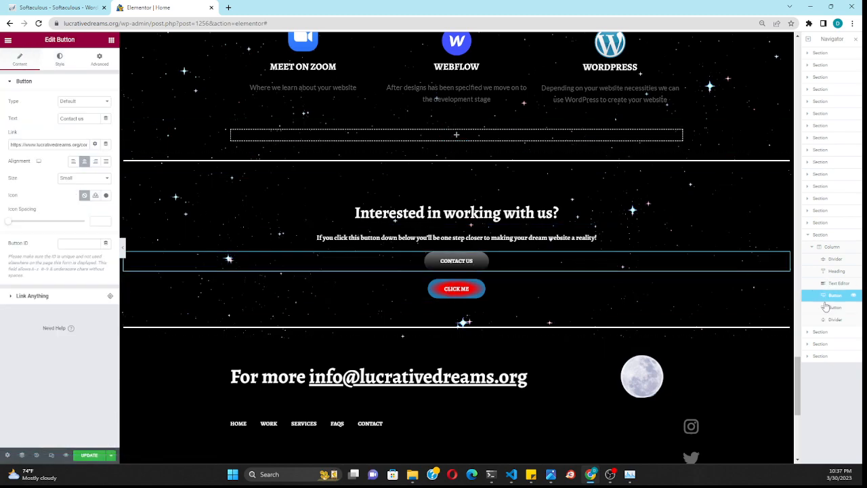
left_click(825, 308)
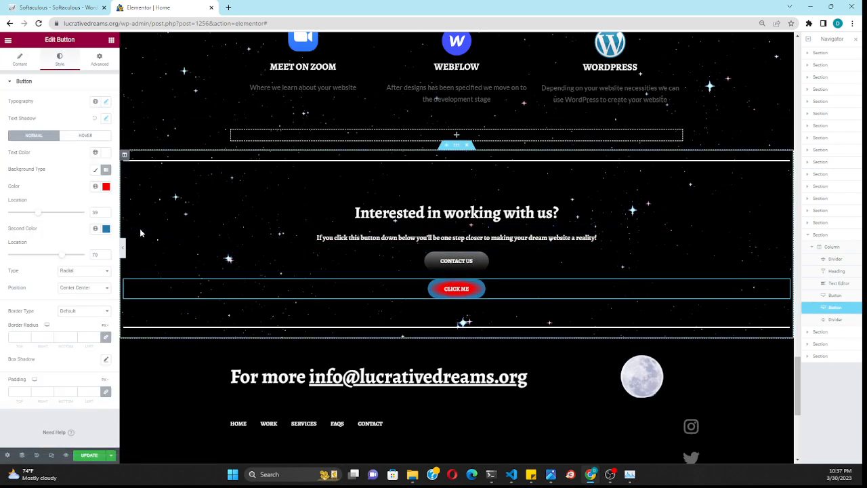
- Give the Click me button a Double border with a width of 6 on all sides
scroll(61, 274, "down", 1)
left_click(97, 303)
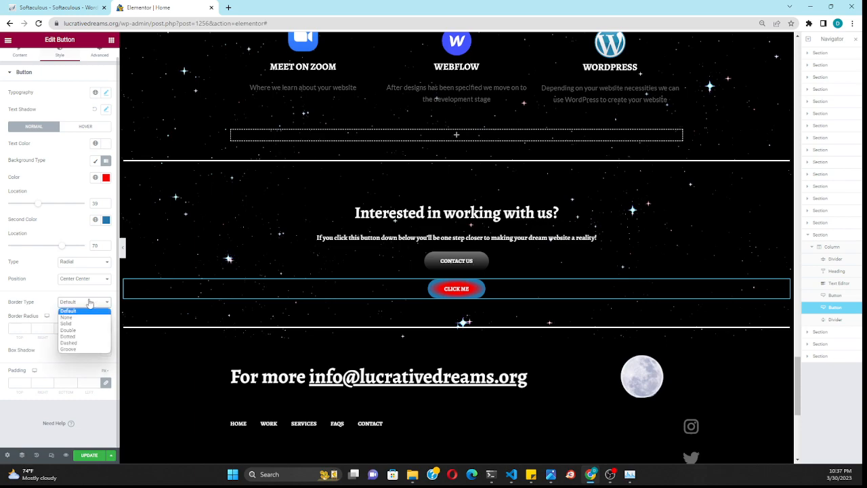
left_click(81, 330)
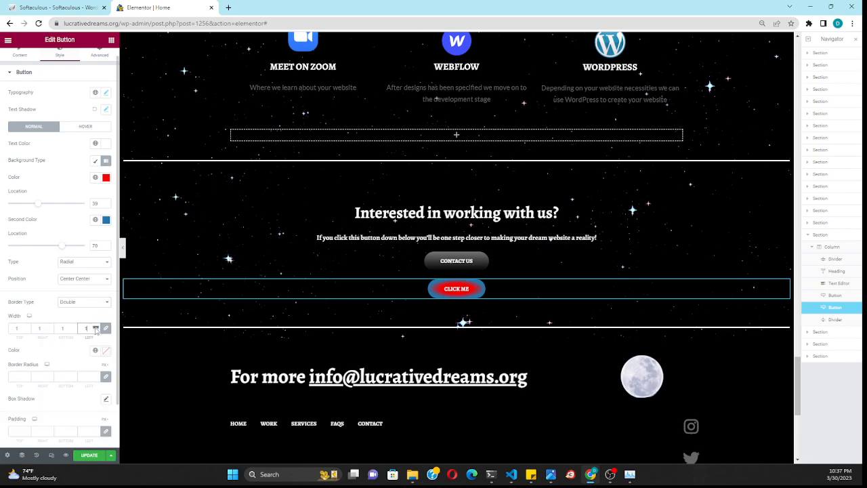
left_click(95, 326)
left_click(96, 326)
left_click(96, 327)
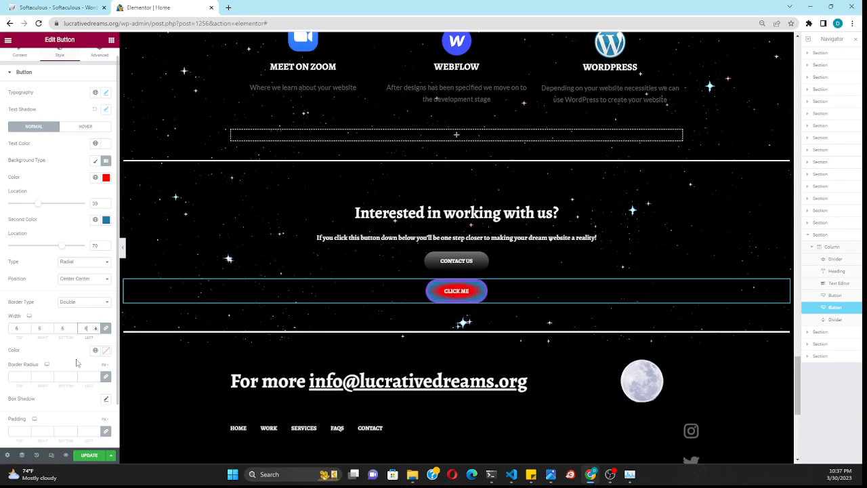
- Set the button's border color to white, #FFFFFF, and its border radius to 44 on all four corners
scroll(62, 323, "down", 1)
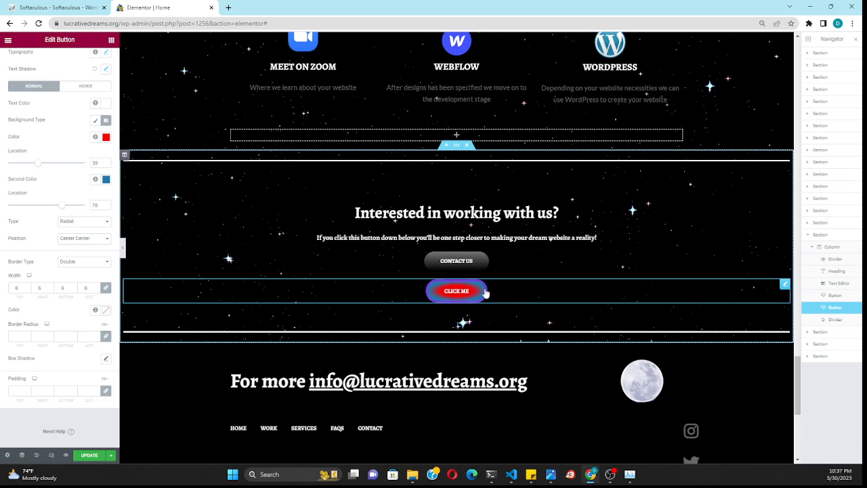
left_click(106, 310)
left_click(106, 352)
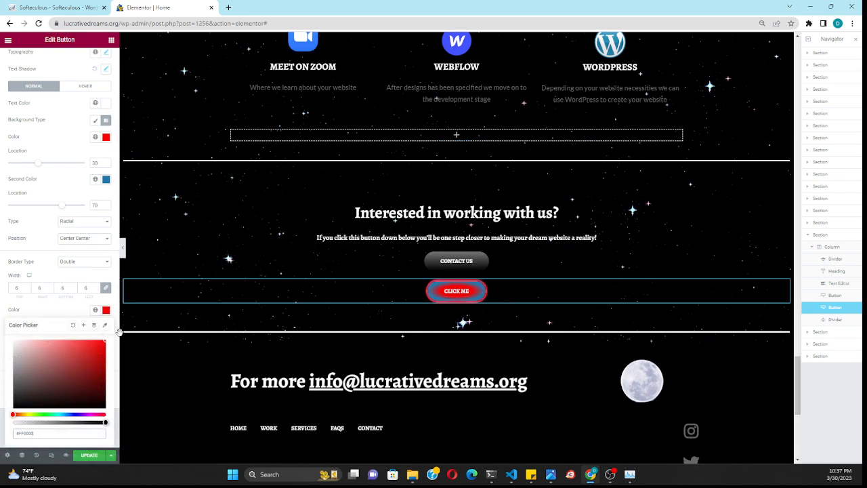
key("ctrl+a")
type("#FFFFFF")
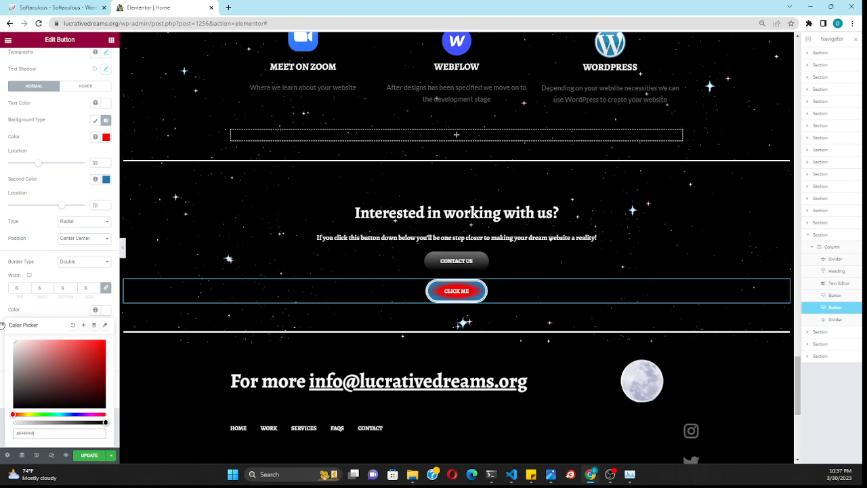
left_click(80, 310)
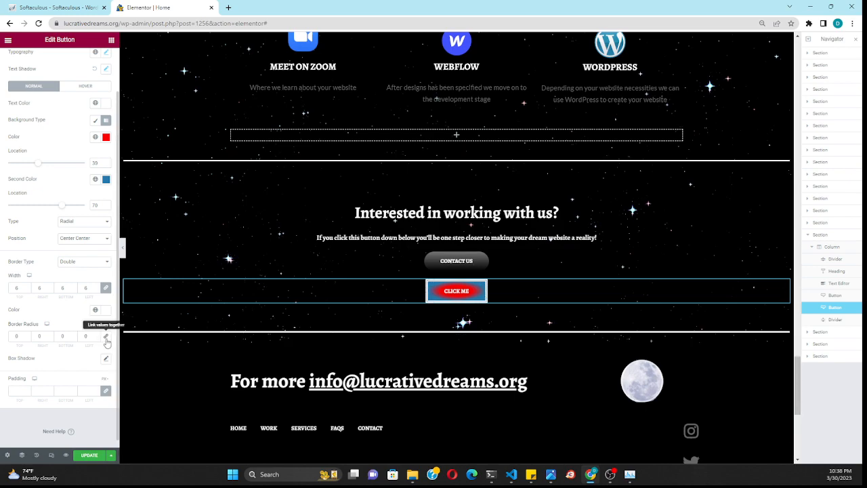
left_click(106, 336)
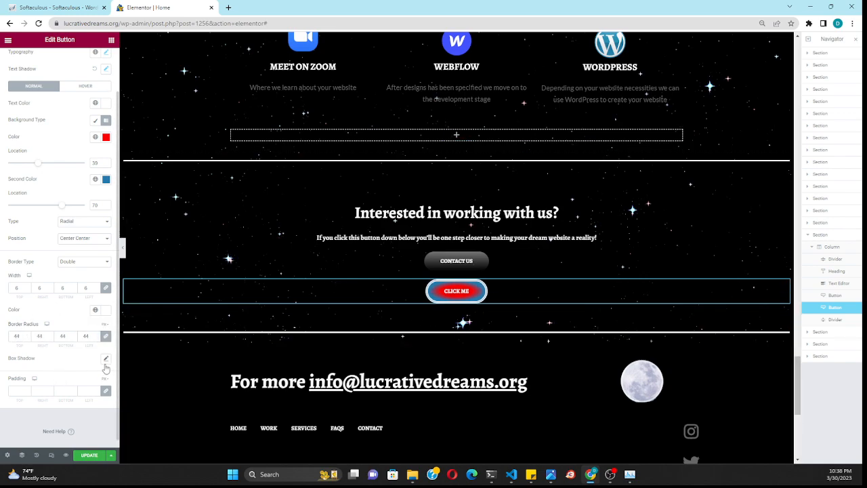
- Add a box shadow to the Click me button with a fully opaque near-black color
left_click(106, 360)
left_click(100, 381)
left_click(109, 309)
left_click(129, 348)
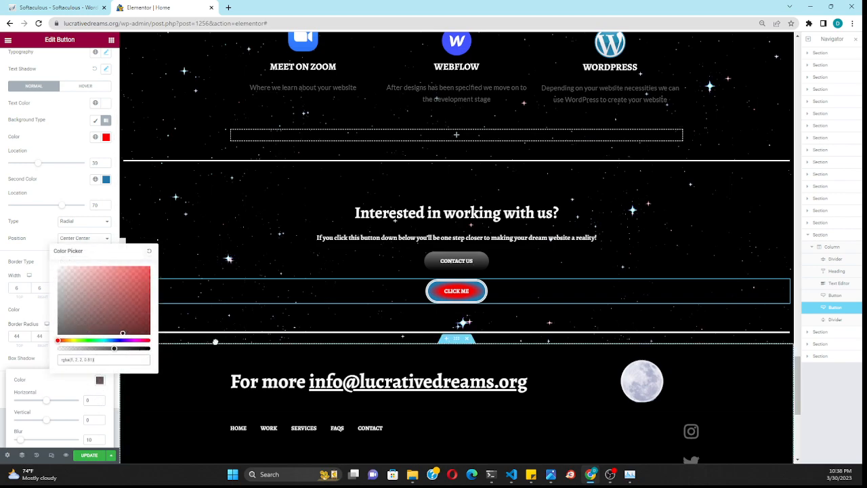
left_click_drag(129, 348, 155, 339)
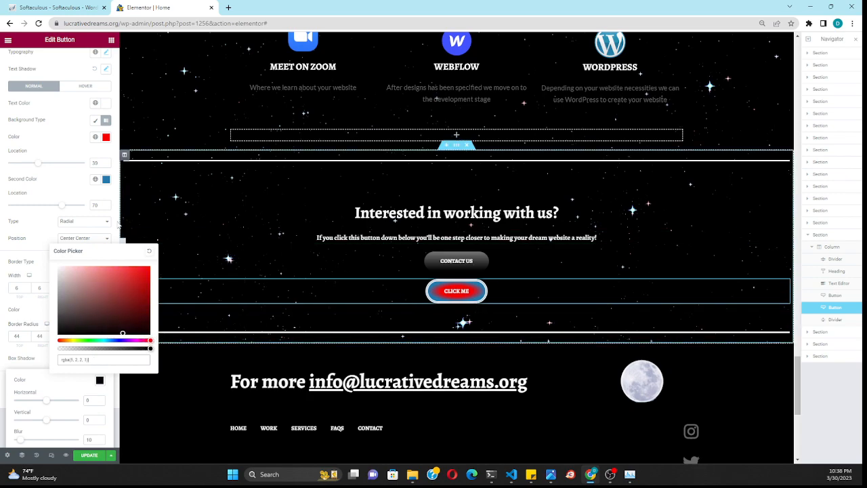
left_click(39, 230)
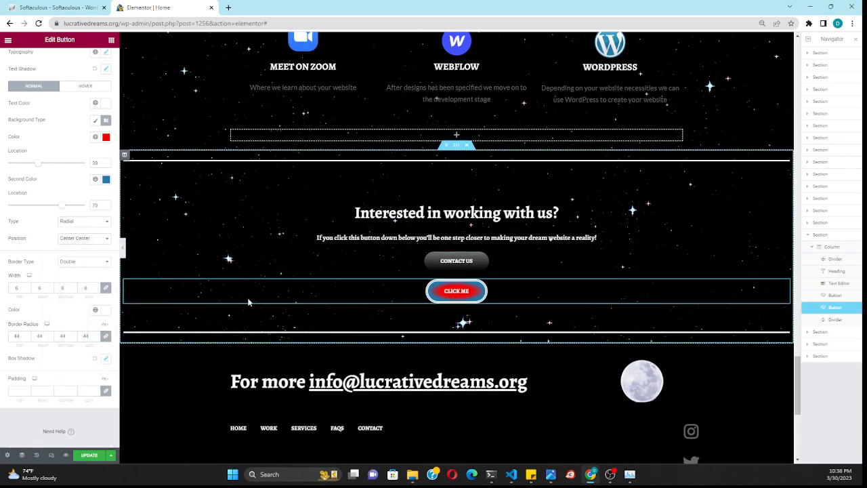
- Link the Click me button's padding values and set them to 43 on all sides
left_click(107, 390)
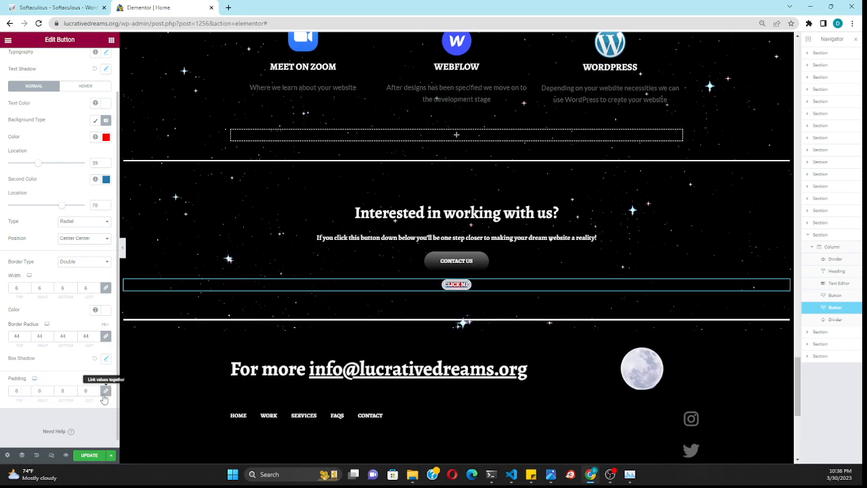
left_click(94, 390)
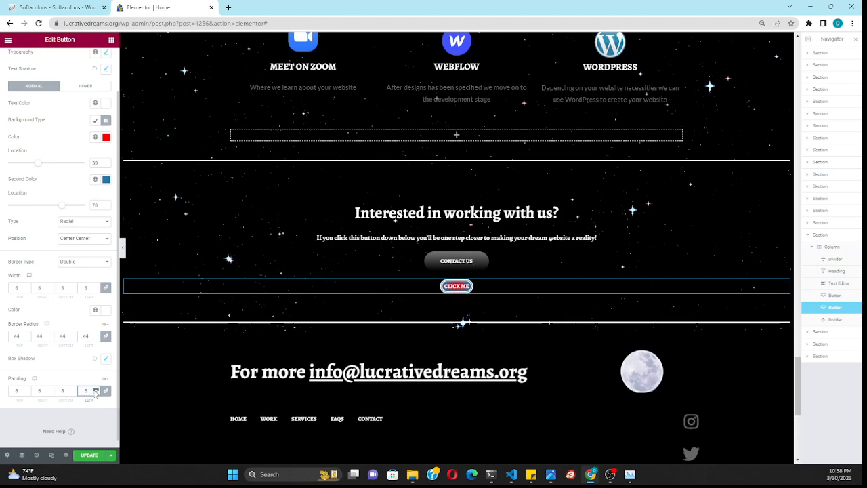
left_click_drag(95, 392, 95, 391)
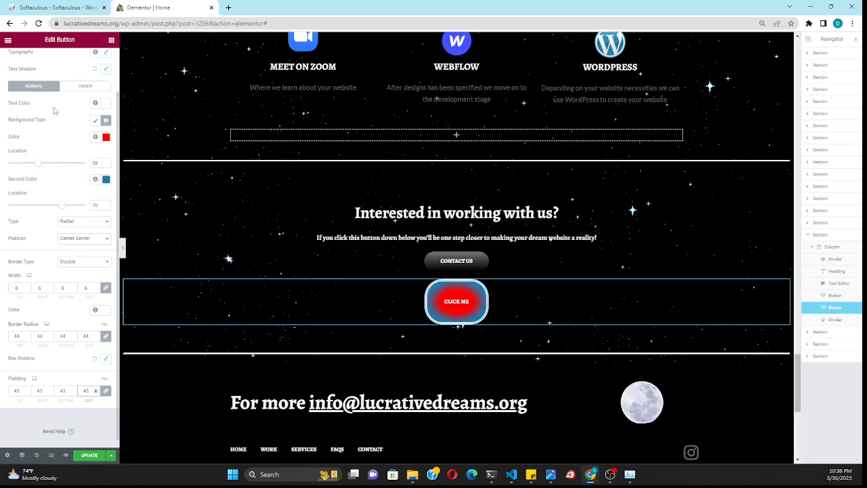
- Set the Click me button's text color for the hover state to light red
left_click(76, 89)
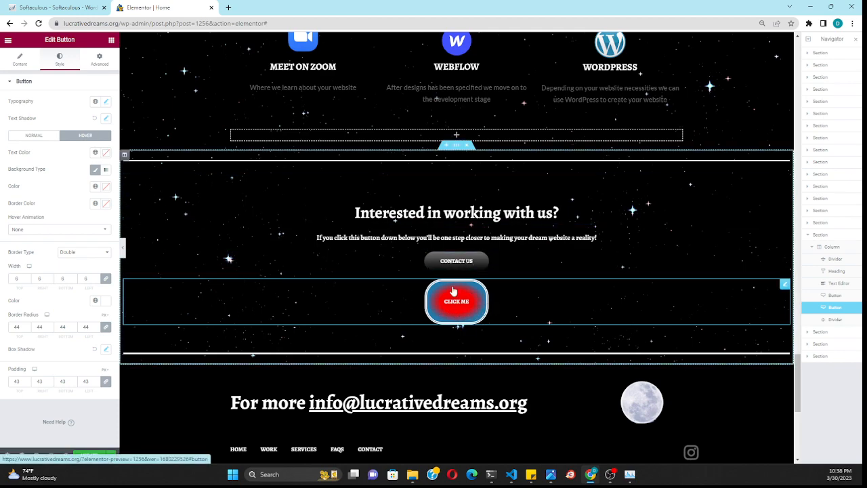
left_click(105, 152)
left_click_drag(85, 201, 116, 181)
left_click(74, 157)
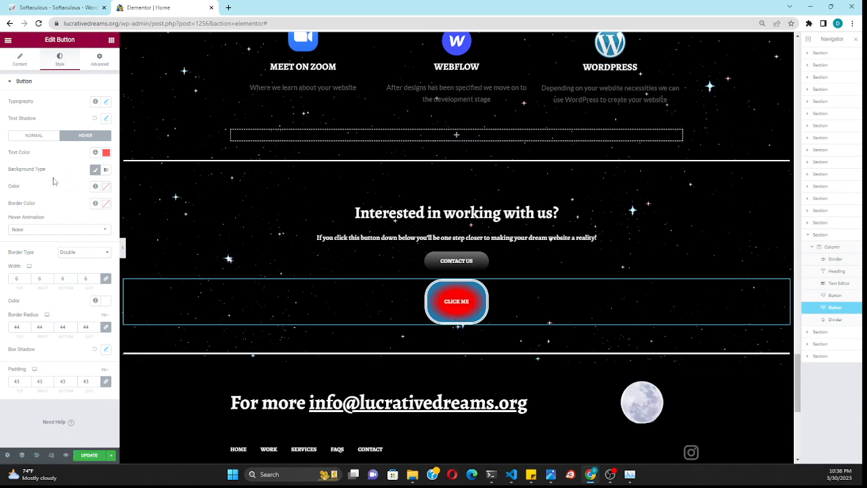
- Give the hover state a gradient background with white #FFFFFF as first color and black as second color
left_click(106, 170)
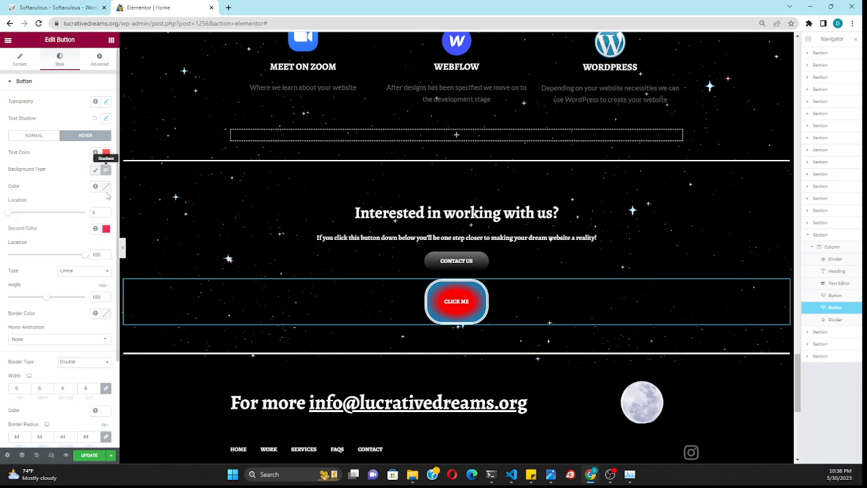
left_click(106, 229)
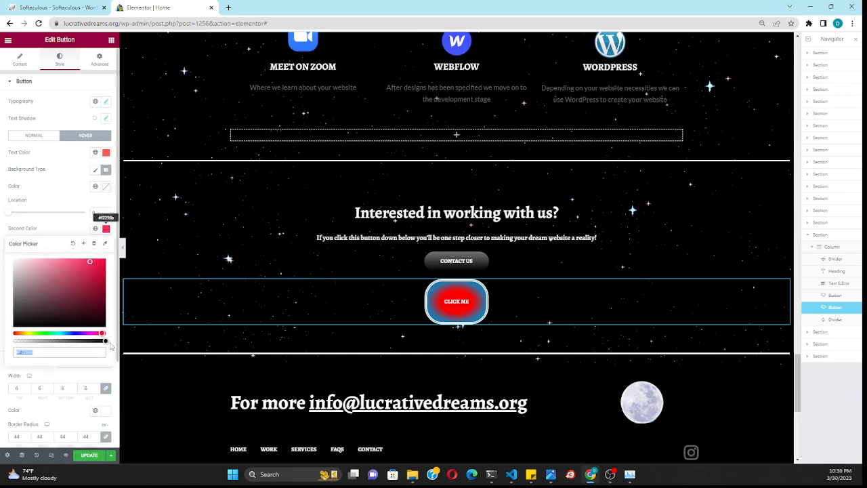
left_click(63, 209)
left_click(106, 186)
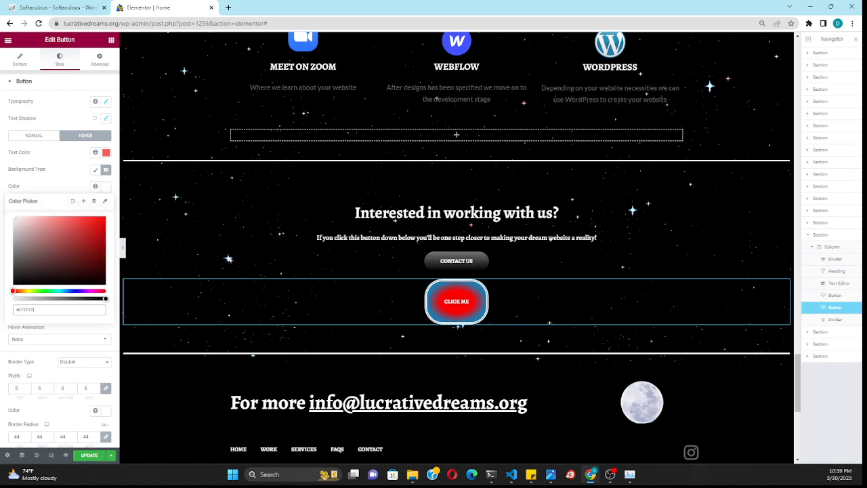
left_click(105, 186)
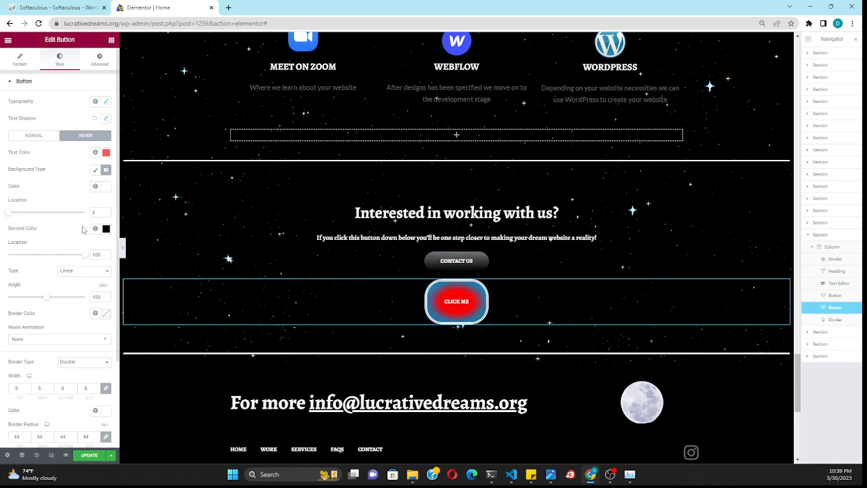
- Set the Click me button's hover animation to Float
scroll(69, 335, "down", 2)
left_click(63, 284)
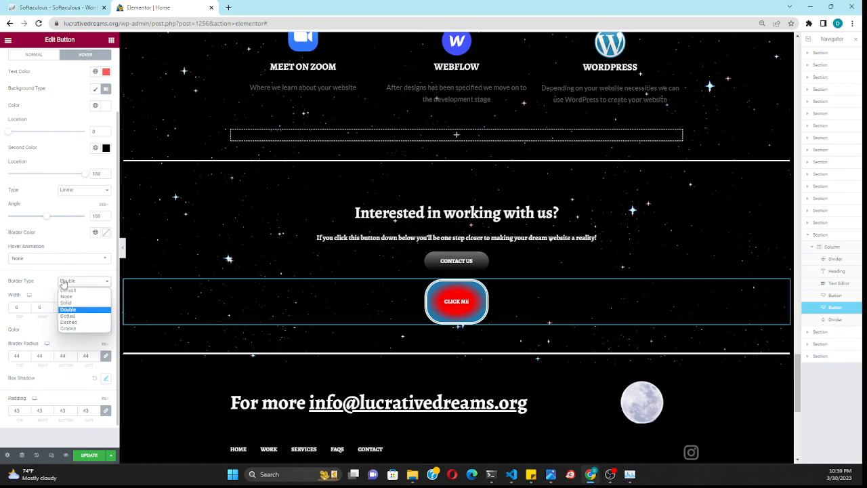
left_click(33, 276)
left_click(30, 259)
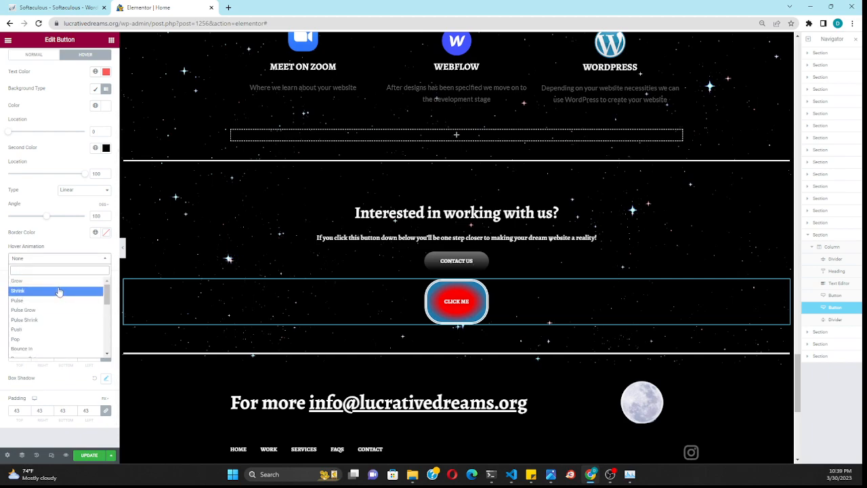
scroll(67, 300, "down", 3)
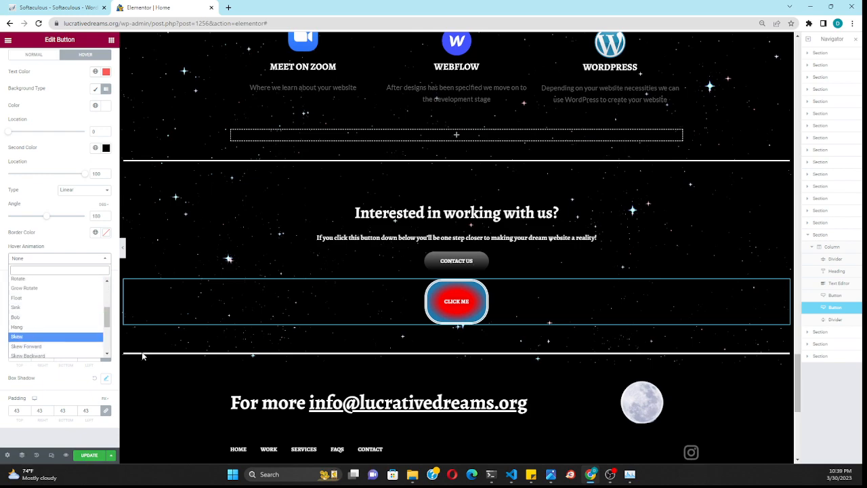
left_click(37, 298)
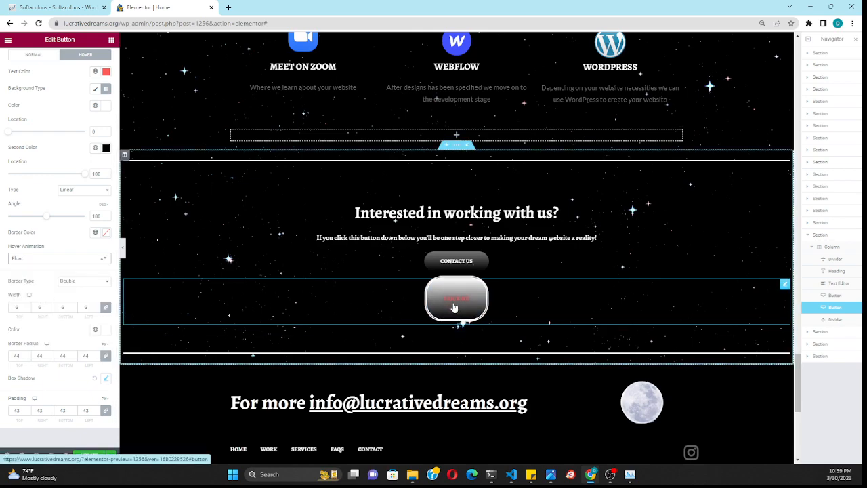
- Change the Click me button's hover animation to Wobble Skew
left_click(68, 258)
scroll(54, 343, "down", 2)
left_click(31, 332)
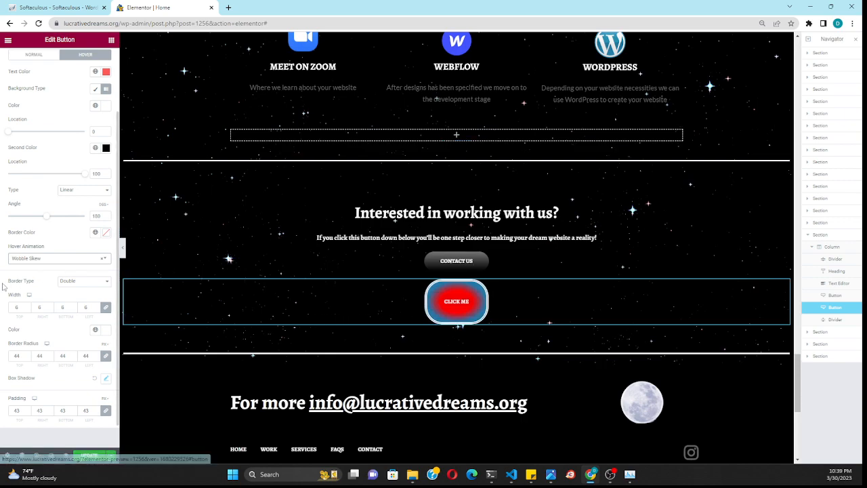
scroll(56, 272, "down", 1)
scroll(57, 275, "up", 5)
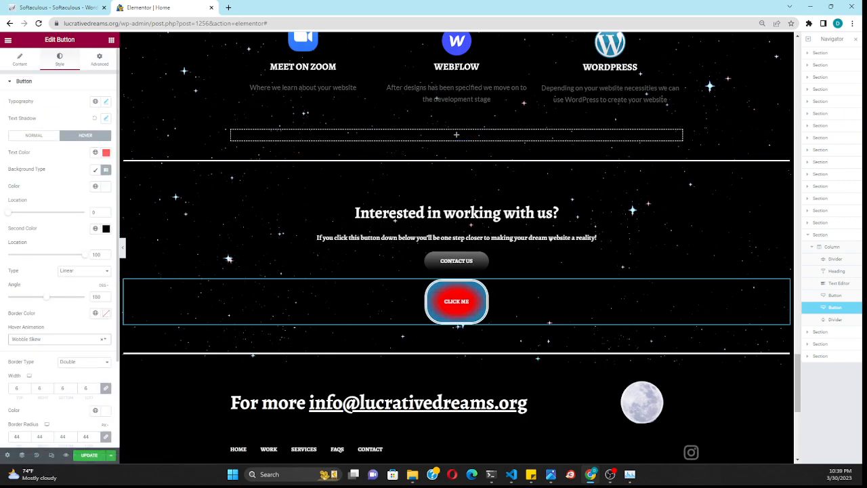
- Unlink the Click me button's margin values and set the top margin to 43
left_click(100, 61)
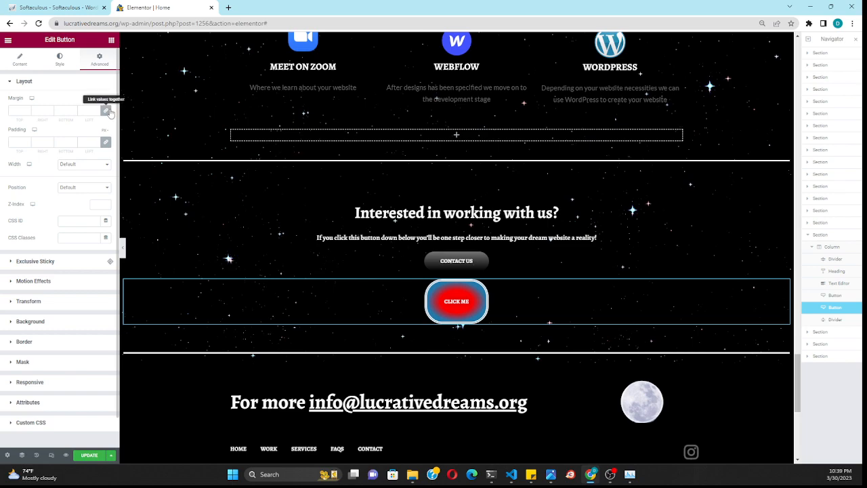
left_click(27, 109)
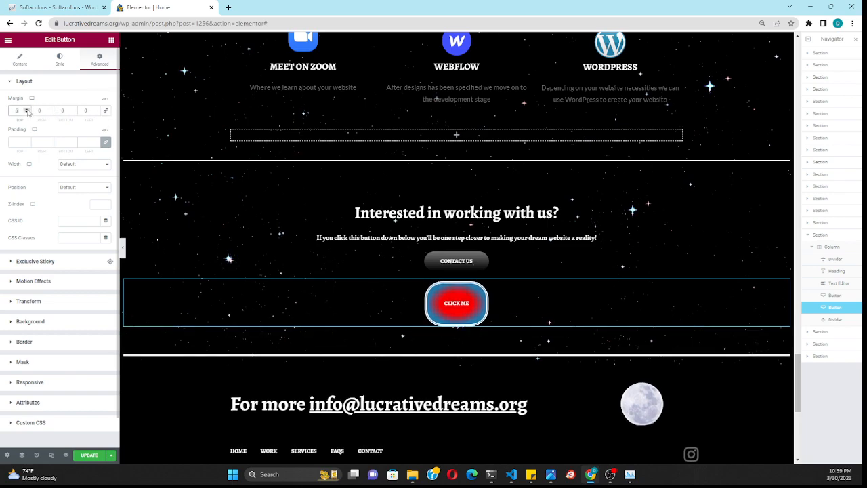
left_click_drag(27, 111, 27, 111)
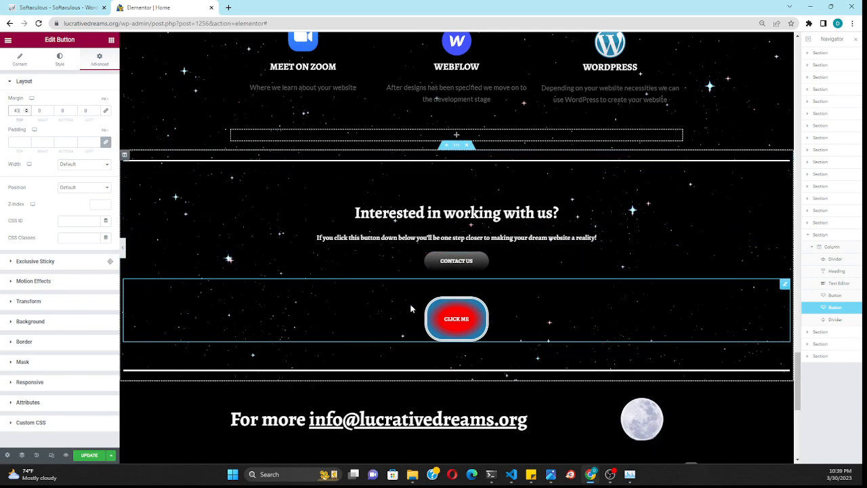
- Open the L&E Electric website in a new browser tab and look over its hero heading and buttons
left_click(228, 7)
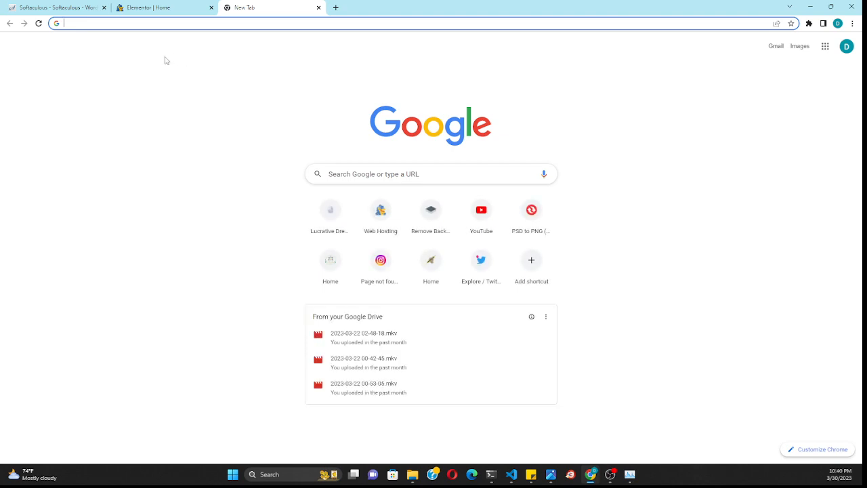
left_click(431, 262)
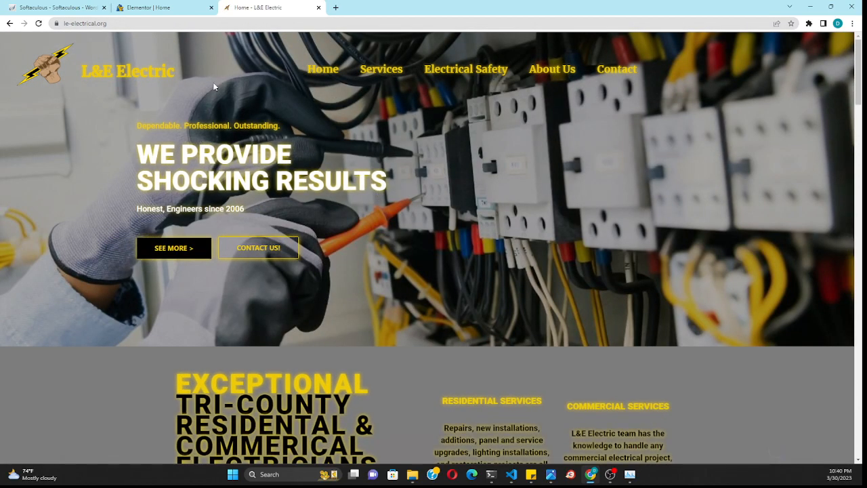
left_click_drag(134, 158, 294, 160)
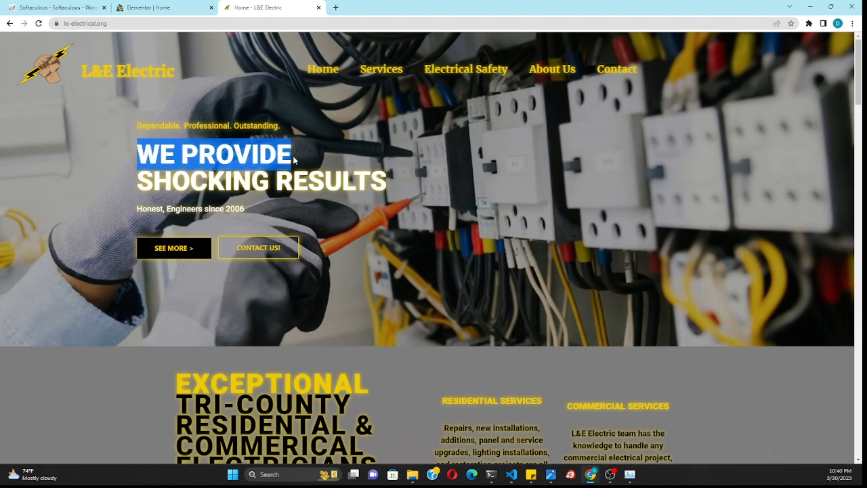
left_click(134, 201)
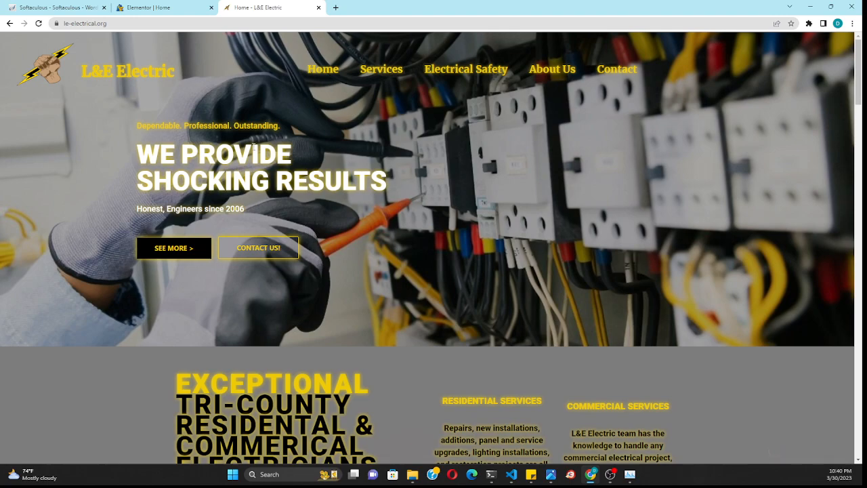
scroll(434, 244, "down", 2)
scroll(434, 243, "up", 2)
- Inspect the L&E Electric page in the developer tools and compare its iPhone XR layout with the desktop layout
right_click(455, 262)
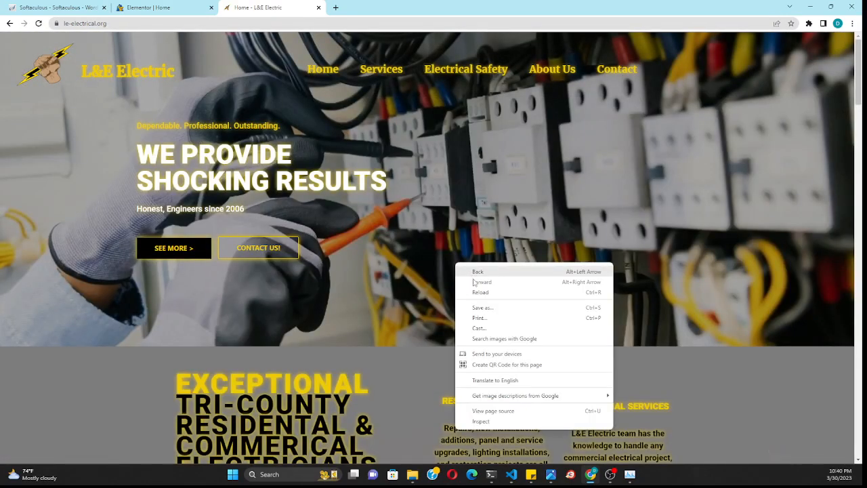
left_click(527, 421)
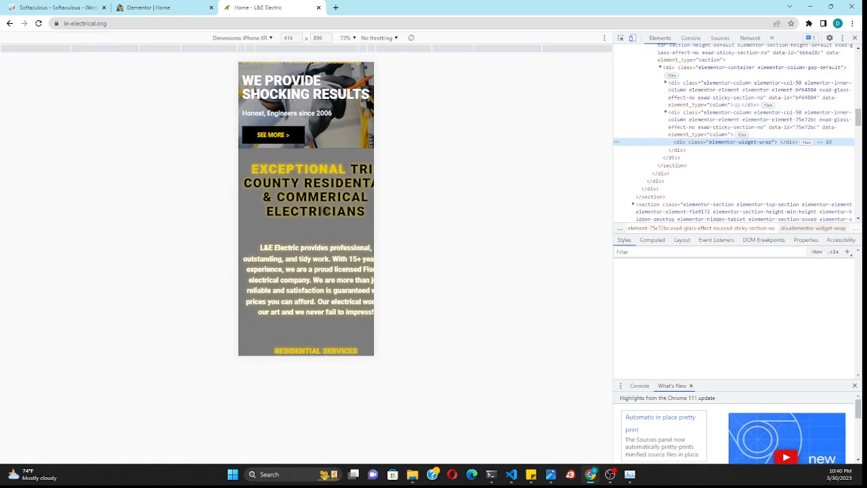
scroll(334, 227, "down", 4)
scroll(334, 227, "down", 10)
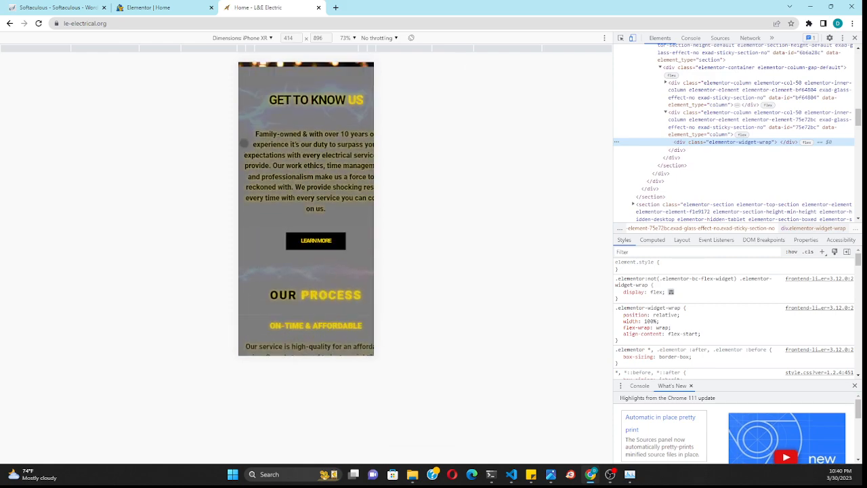
left_click(632, 39)
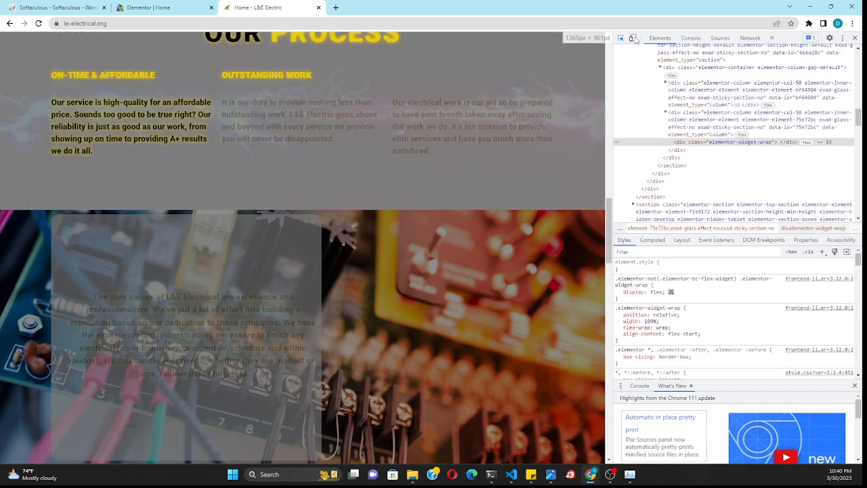
left_click(632, 39)
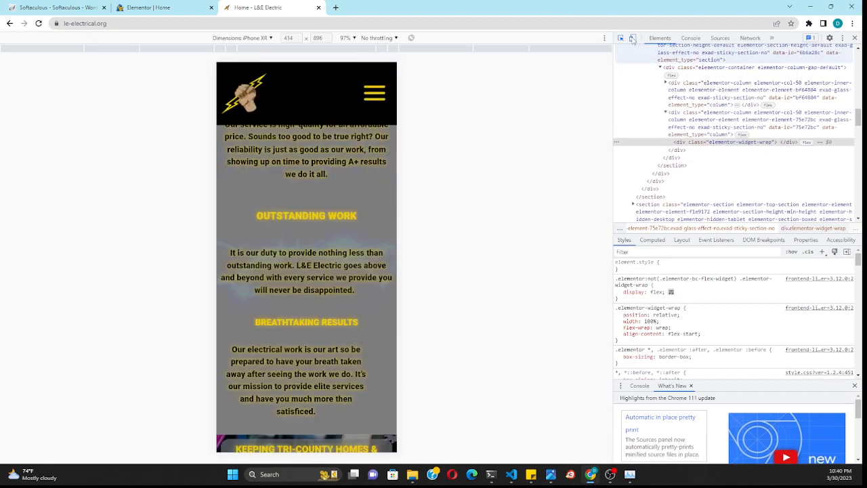
left_click(633, 38)
- Pick the hero's Contact Us! button with the element inspector and examine its styles down to the box model
left_click(620, 38)
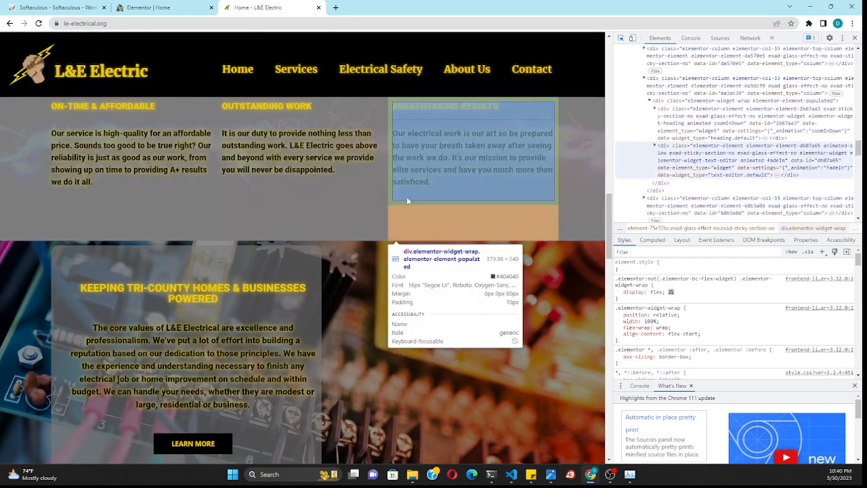
scroll(311, 204, "up", 15)
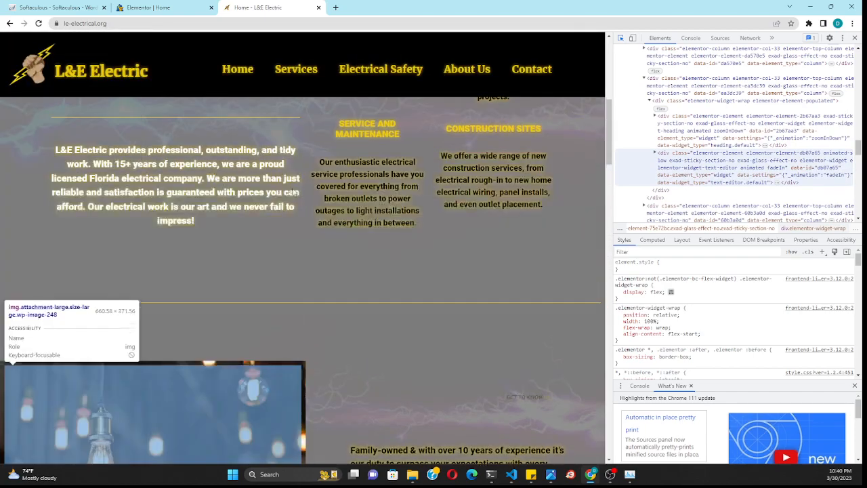
scroll(265, 191, "up", 2)
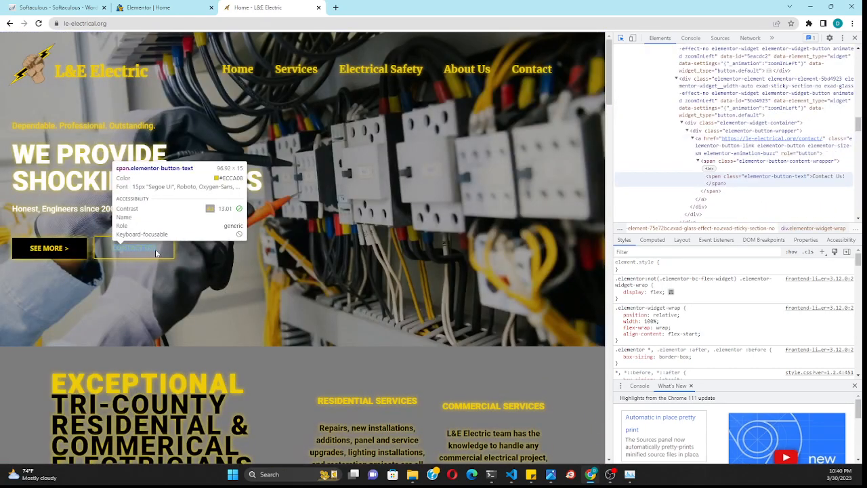
left_click(169, 247)
scroll(769, 312, "down", 5)
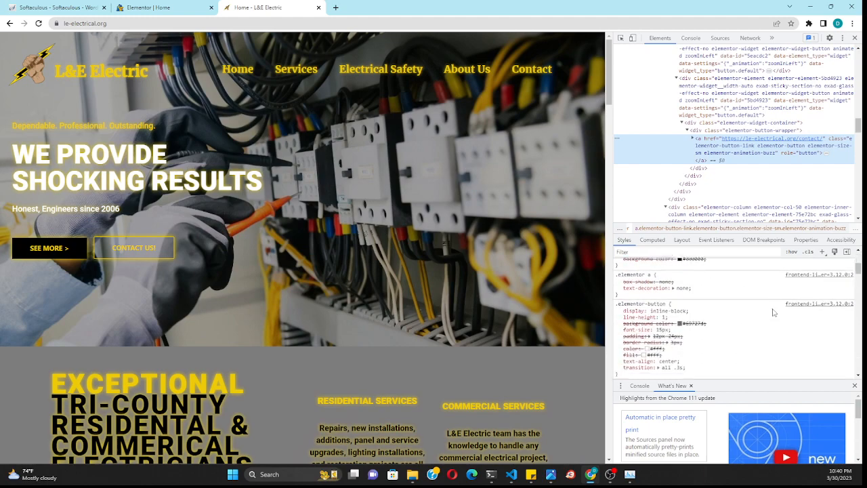
scroll(769, 312, "down", 10)
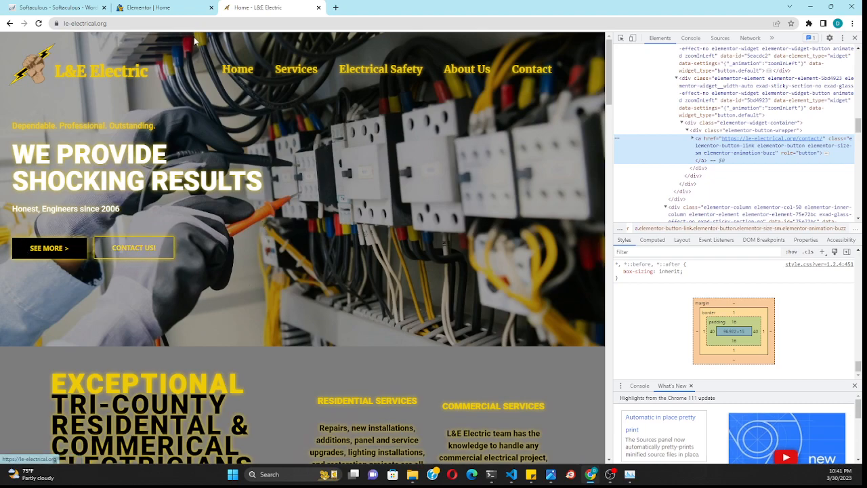
- Return to the Elementor page editor and set the Click me button's top margin to 0
left_click(180, 9)
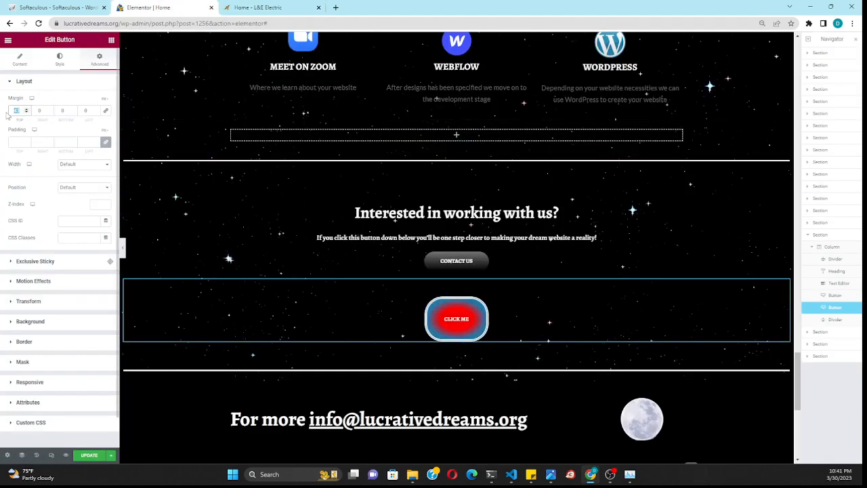
type("0")
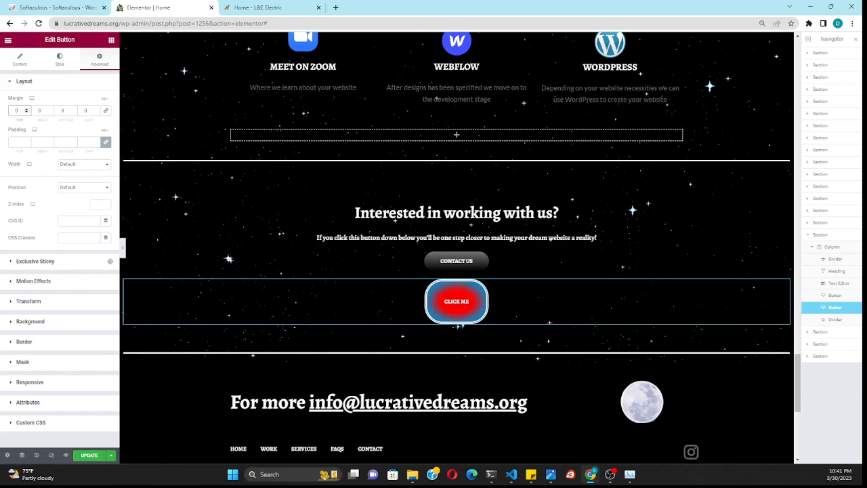
scroll(283, 365, "down", 2)
scroll(283, 365, "down", 2)
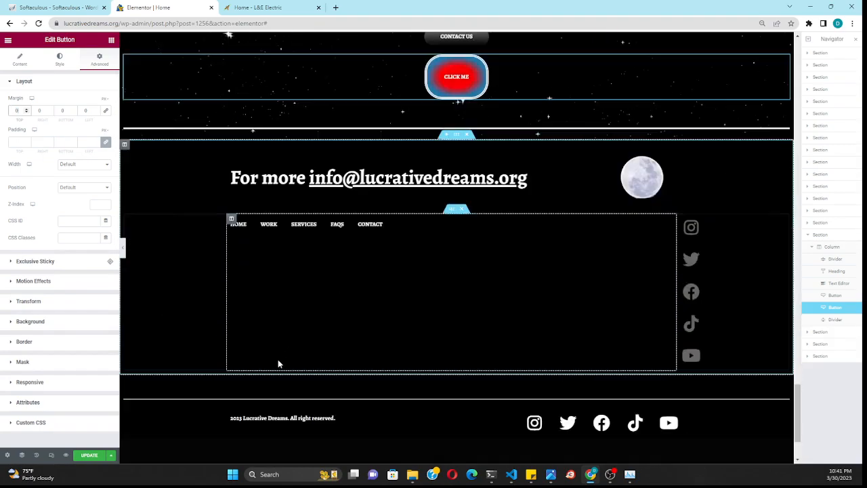
scroll(499, 127, "up", 2)
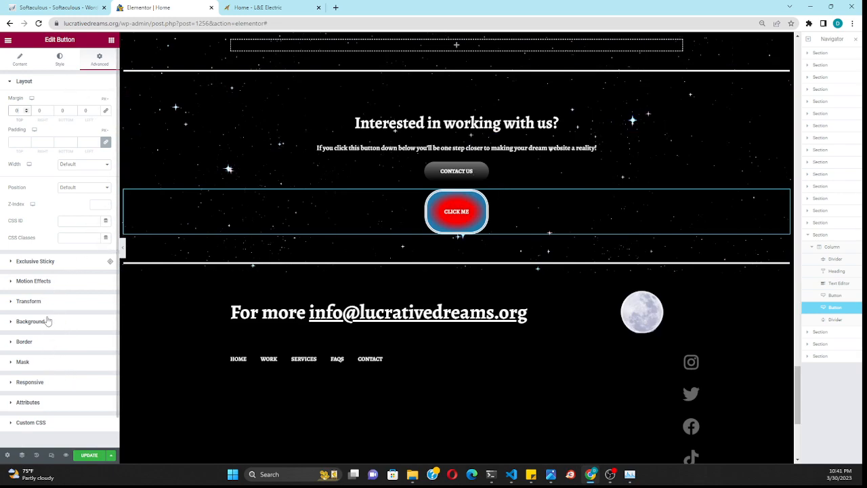
- Set the Click me button's entrance animation to Fade In Up and update the page
left_click(52, 284)
left_click(46, 153)
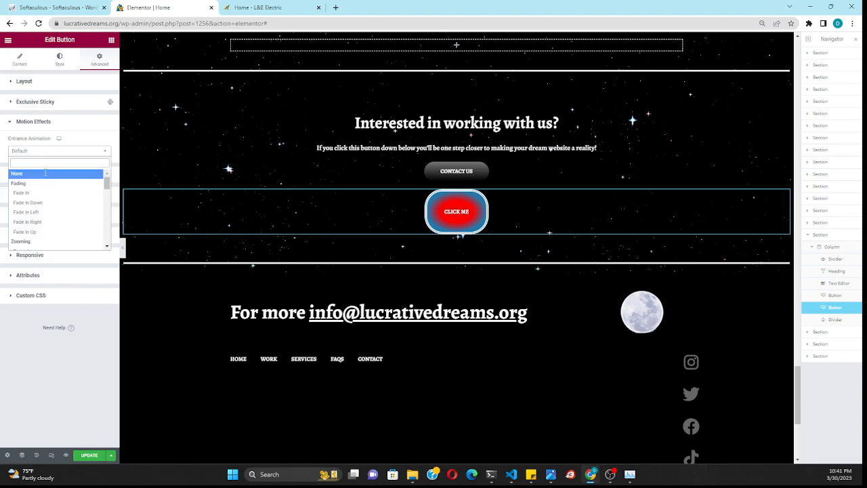
left_click(43, 232)
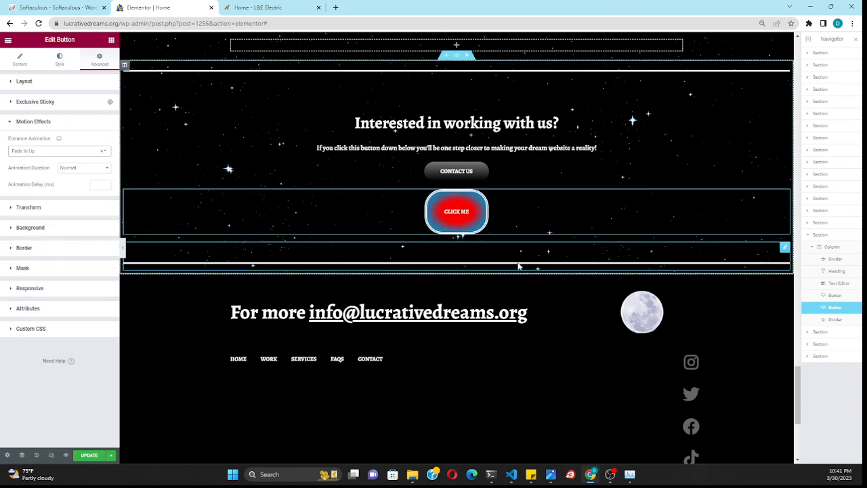
scroll(524, 259, "down", 3)
scroll(371, 234, "up", 5)
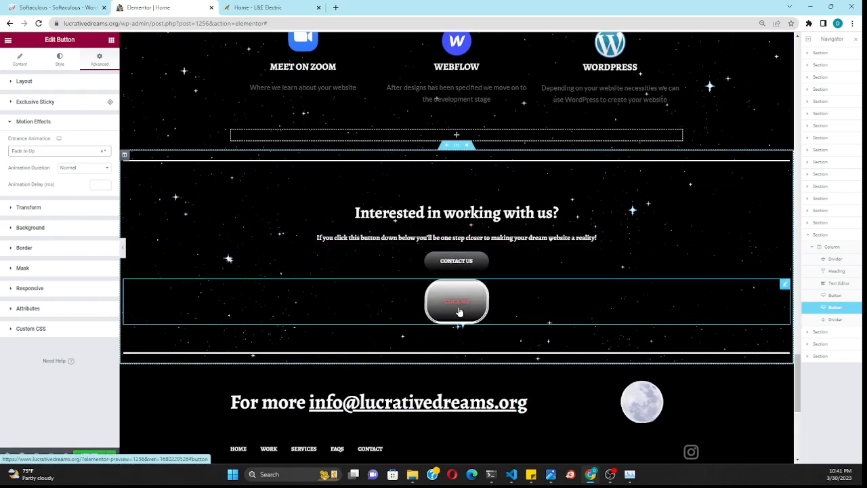
left_click(89, 455)
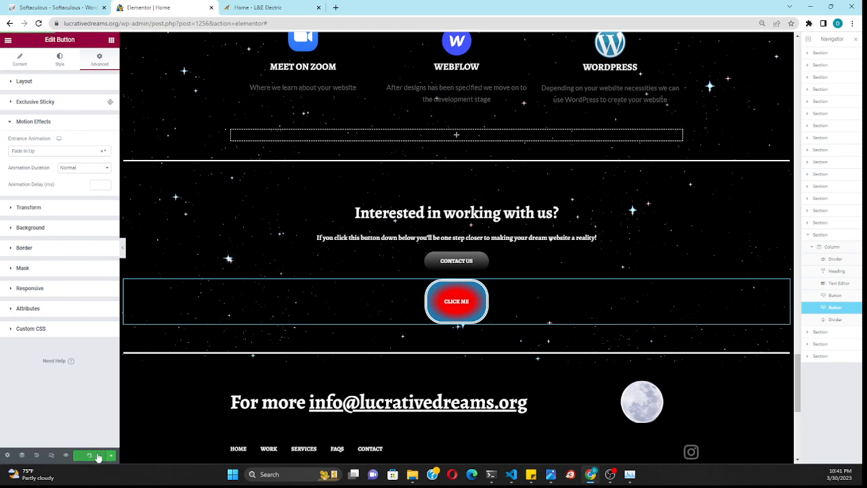